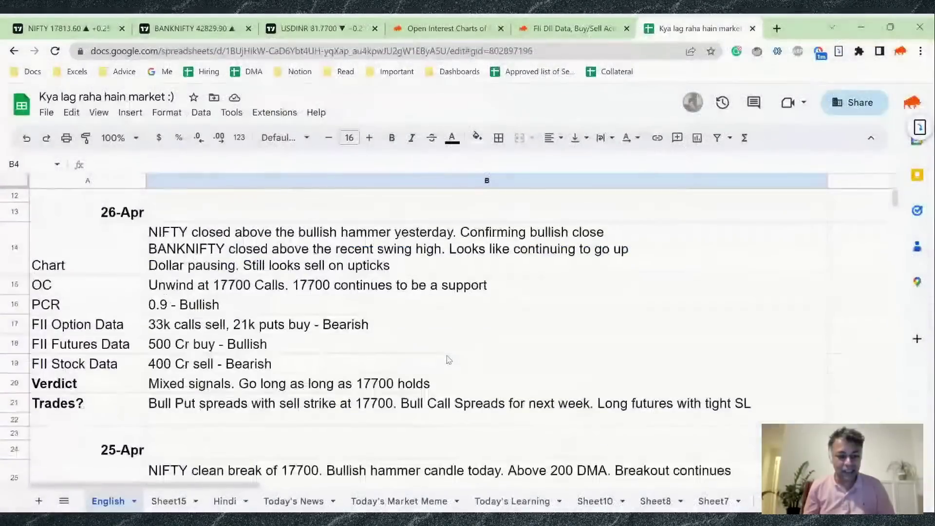
Review the 26-Apr Chart, OC, PCR, Verdict and Trades notes, then go back to the 27-Apr block
{"action": "left_click", "coordinate": [421, 251]}
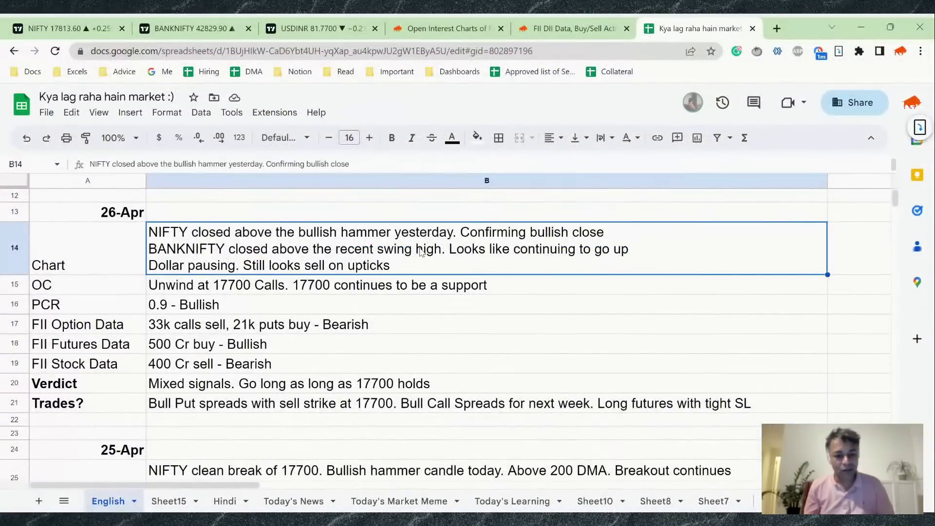
{"action": "key", "text": "Down"}
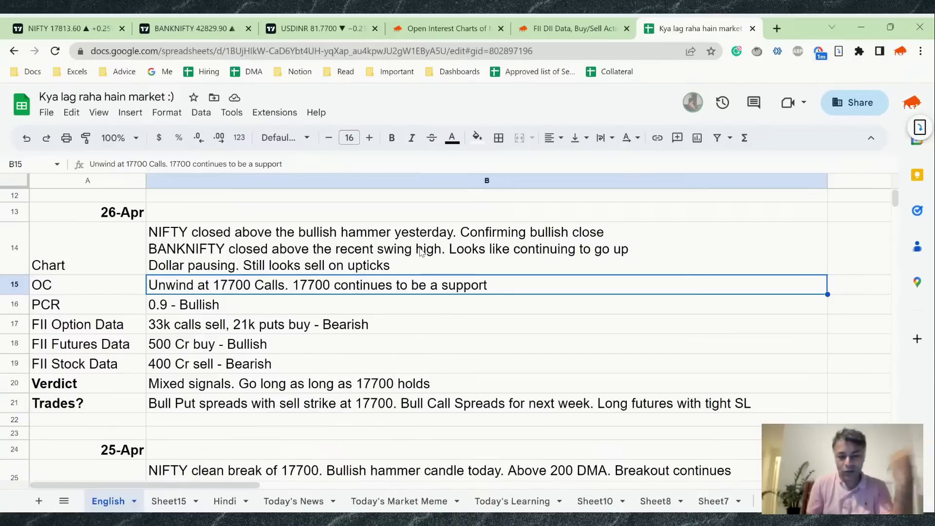
{"action": "key", "text": "Down"}
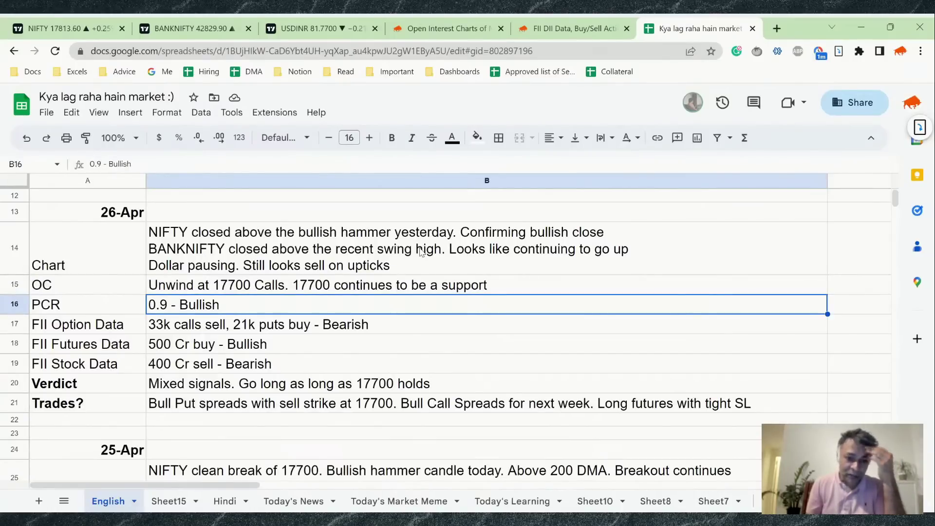
{"action": "key", "text": "Down"}
{"action": "key", "text": "Down"}
{"action": "key", "text": "Down"}
{"action": "key", "text": "Down"}
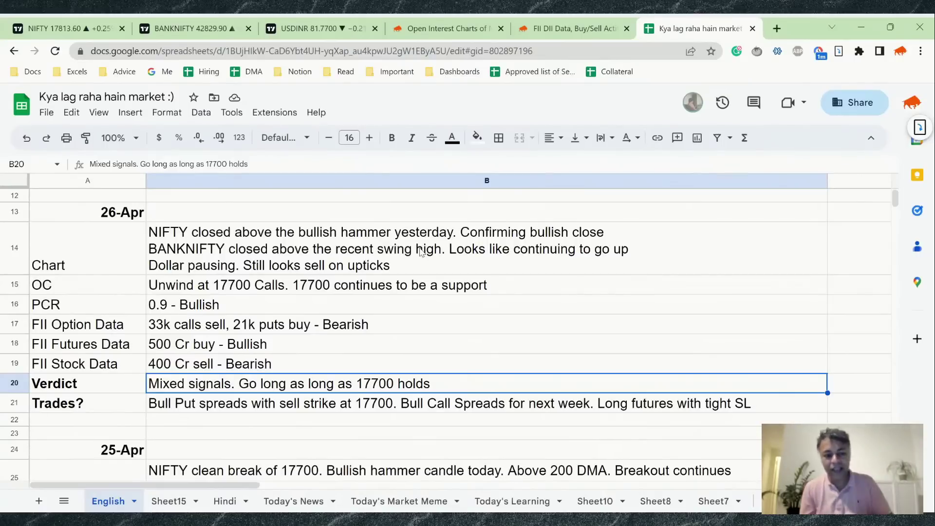
{"action": "key", "text": "Down"}
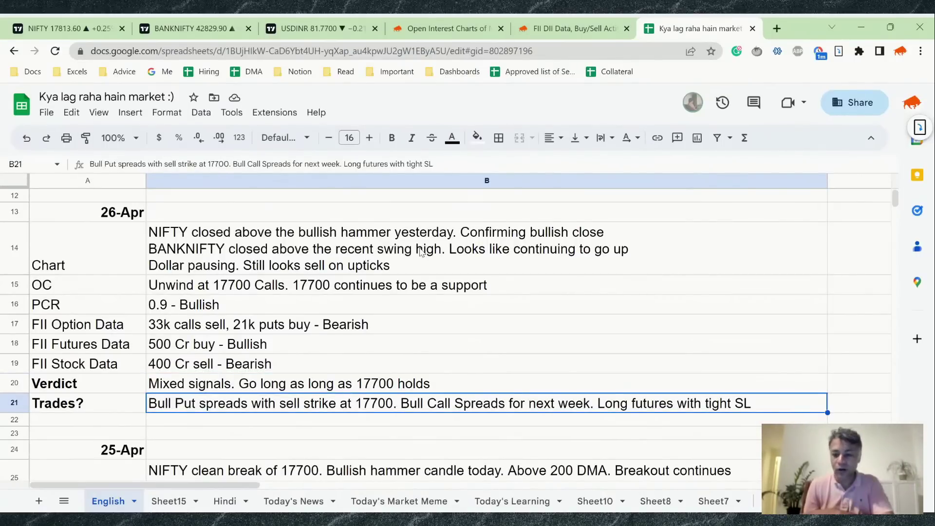
{"action": "key", "text": "Up"}
{"action": "key", "text": "Up"}
{"action": "key", "text": "Up"}
{"action": "key", "text": "Up"}
{"action": "key", "text": "Up"}
{"action": "key", "text": "Up"}
{"action": "key", "text": "Up"}
{"action": "key", "text": "Up"}
{"action": "key", "text": "Up"}
{"action": "key", "text": "Up"}
{"action": "key", "text": "Up"}
{"action": "key", "text": "Up"}
{"action": "key", "text": "Up"}
{"action": "key", "text": "Up"}
{"action": "key", "text": "Up"}
{"action": "key", "text": "Up"}
{"action": "key", "text": "Up"}
{"action": "key", "text": "Up"}
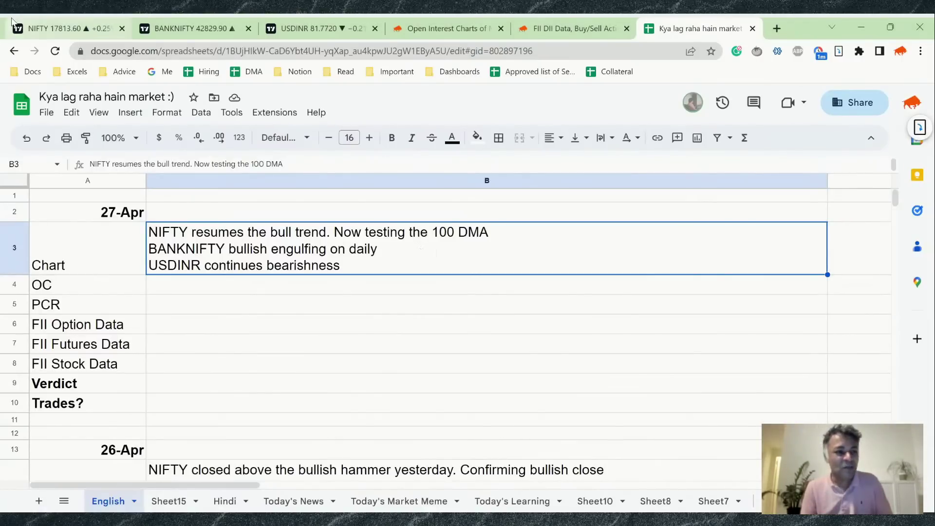
Switch to the NIFTY daily chart in TradingView
{"action": "left_click", "coordinate": [30, 22]}
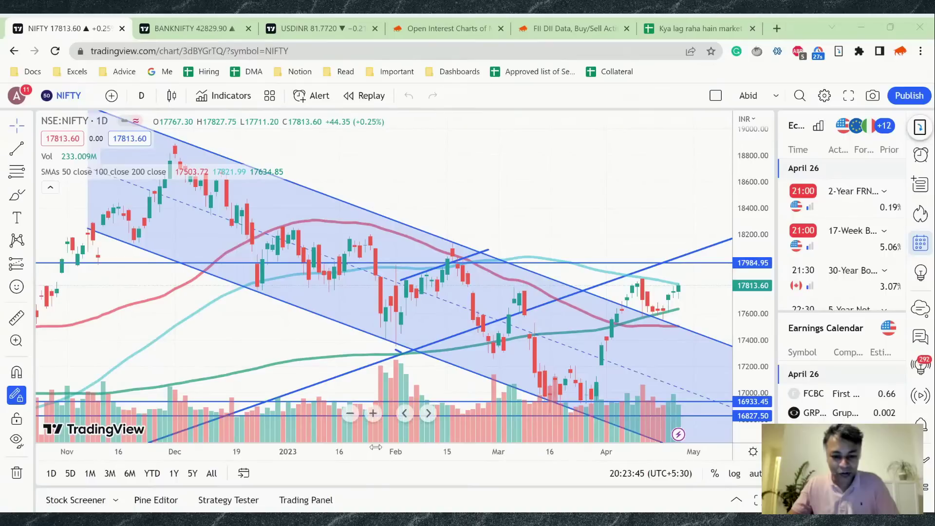
{"action": "scroll", "coordinate": [378, 452], "scroll_direction": "up", "scroll_amount": 4}
{"action": "scroll", "coordinate": [377, 452], "scroll_direction": "up", "scroll_amount": 1}
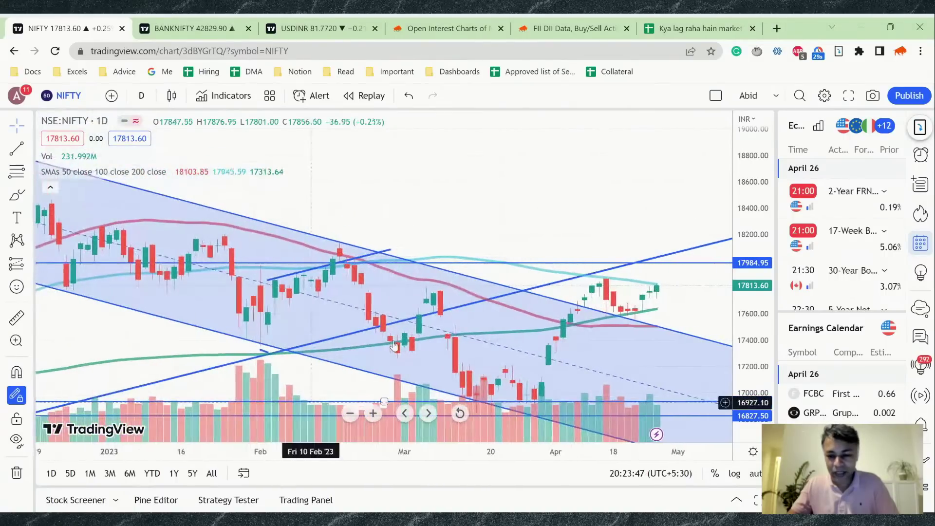
{"action": "left_click_drag", "start_coordinate": [742, 317], "coordinate": [741, 263]}
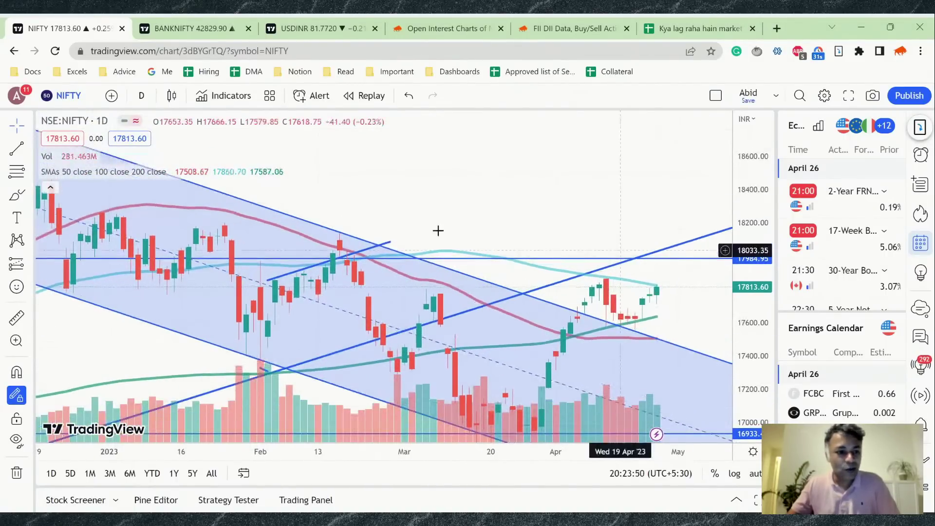
{"action": "left_click", "coordinate": [65, 97]}
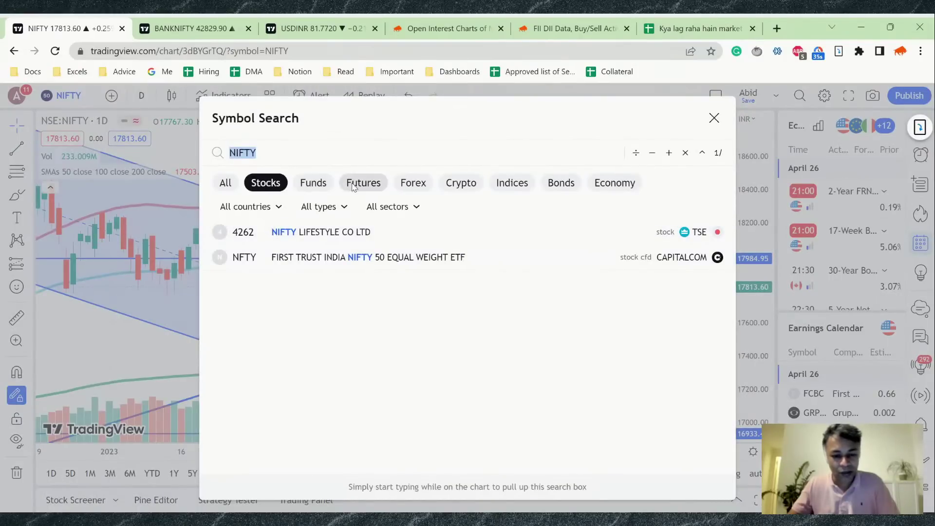
{"action": "left_click", "coordinate": [363, 183]}
{"action": "left_click", "coordinate": [362, 241]}
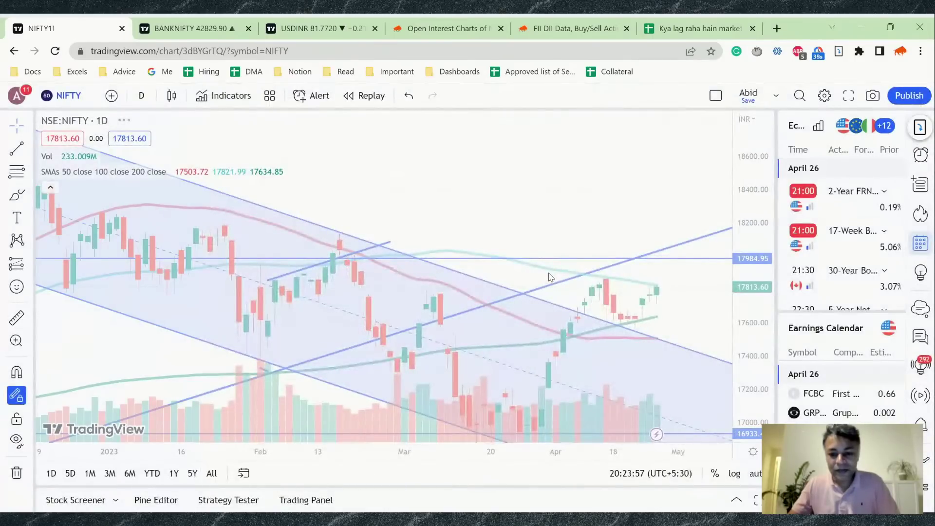
{"action": "left_click", "coordinate": [374, 50]}
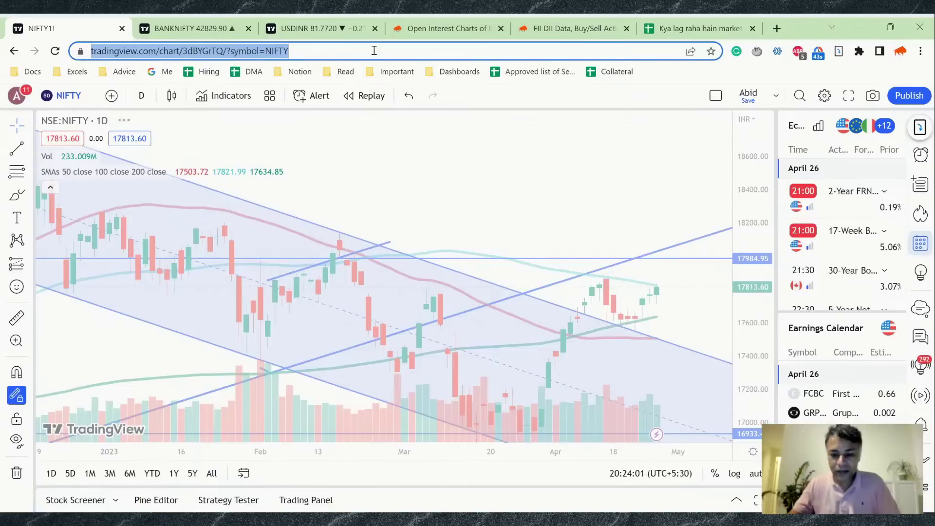
{"action": "key", "text": "Return"}
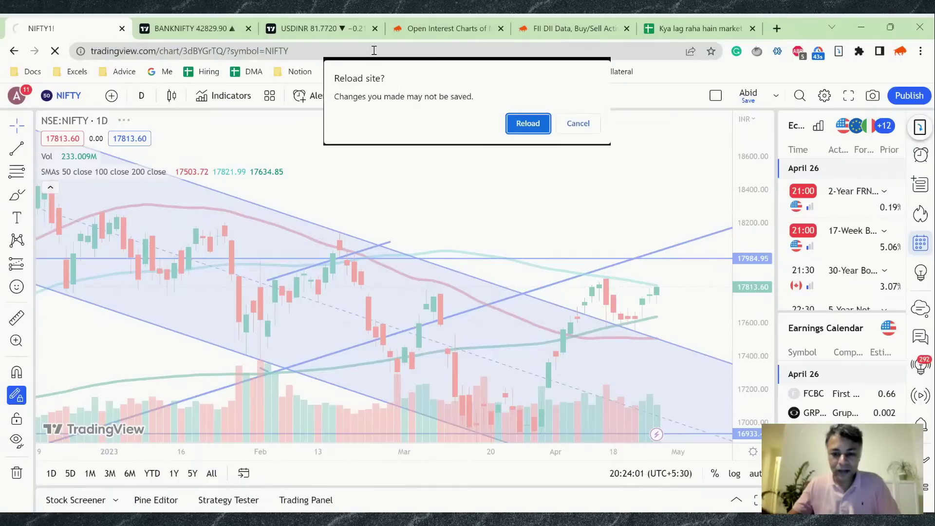
{"action": "left_click", "coordinate": [535, 126]}
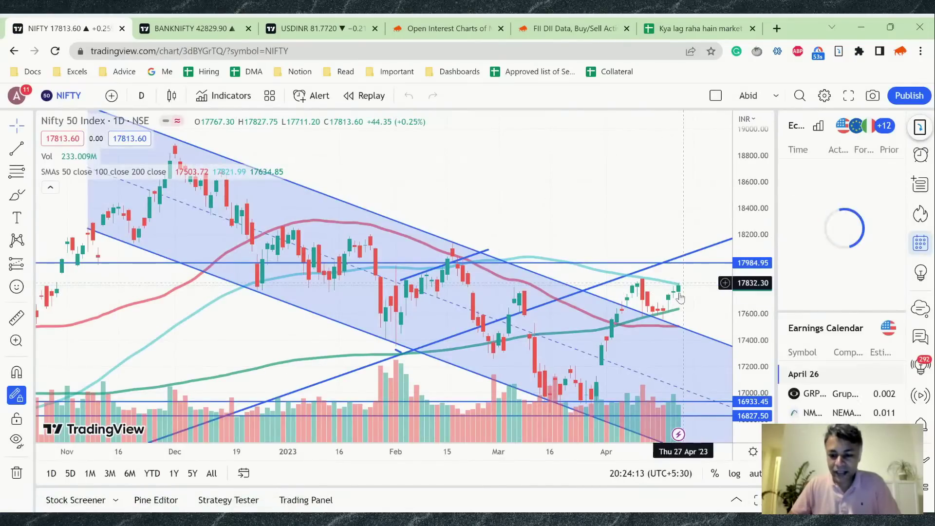
Draw a blue freehand arrow pointing at the last NIFTY candle
{"action": "left_click", "coordinate": [838, 51]}
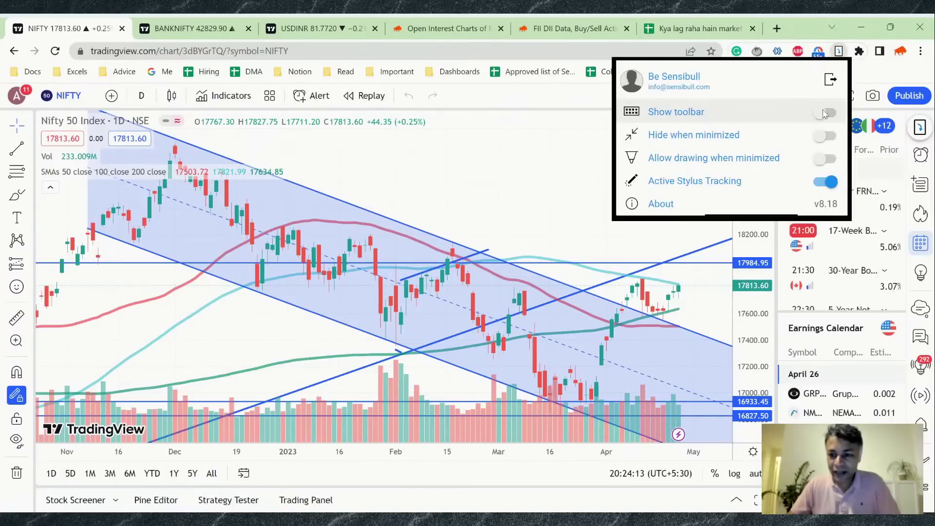
{"action": "key", "text": "Escape"}
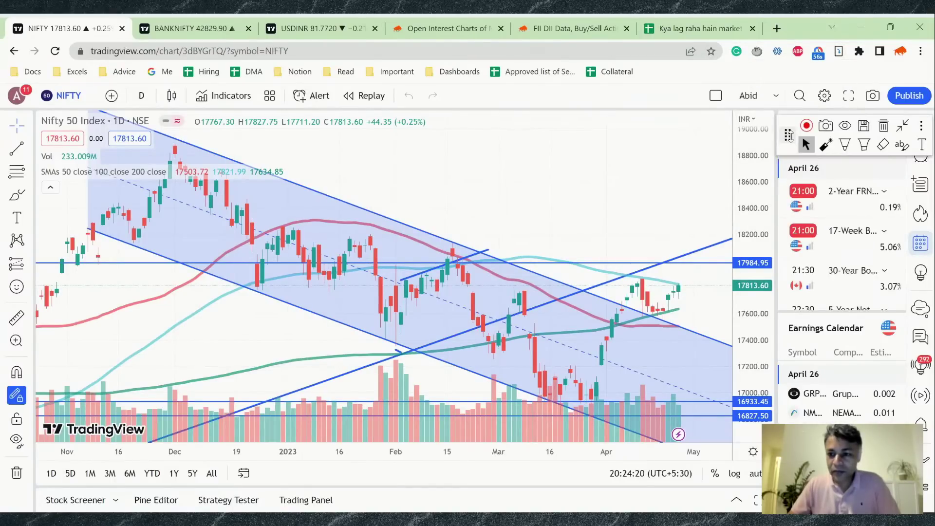
{"action": "left_click", "coordinate": [845, 144]}
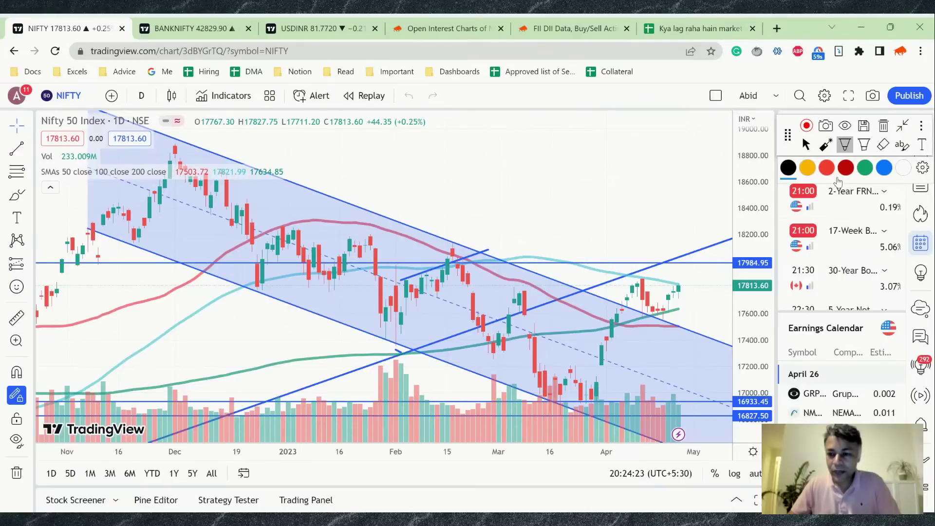
{"action": "left_click", "coordinate": [883, 167]}
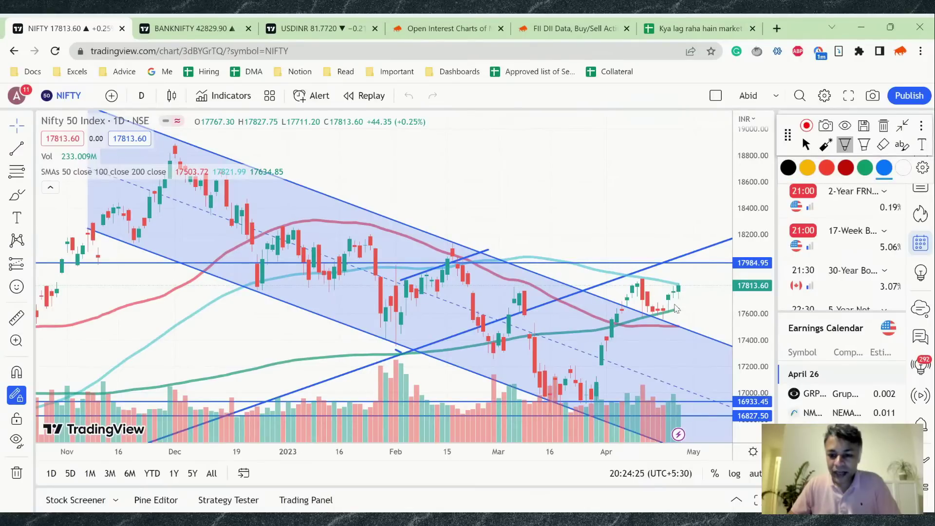
{"action": "mouse_move", "coordinate": [678, 299]}
{"action": "left_mouse_down"}
{"action": "mouse_move", "coordinate": [680, 313]}
{"action": "mouse_move", "coordinate": [695, 280]}
{"action": "mouse_move", "coordinate": [693, 290]}
{"action": "left_mouse_up"}
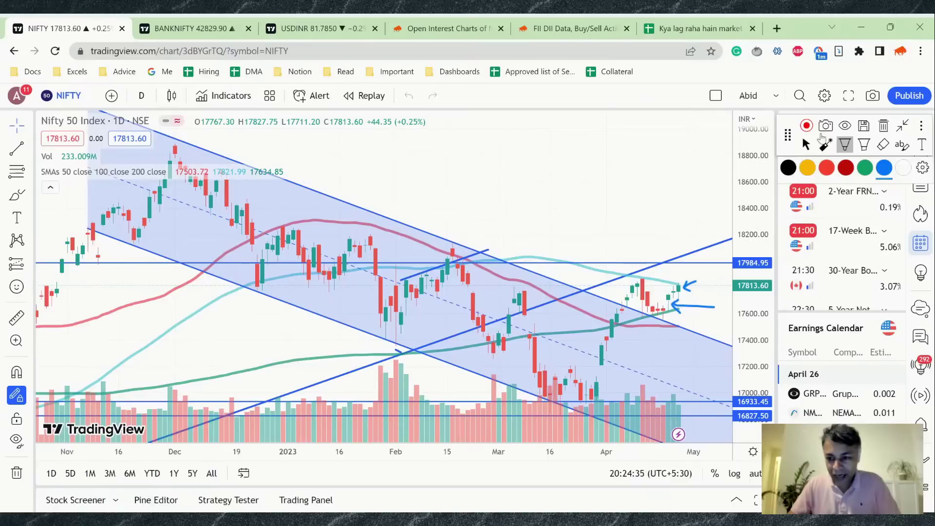
{"action": "left_click", "coordinate": [806, 145]}
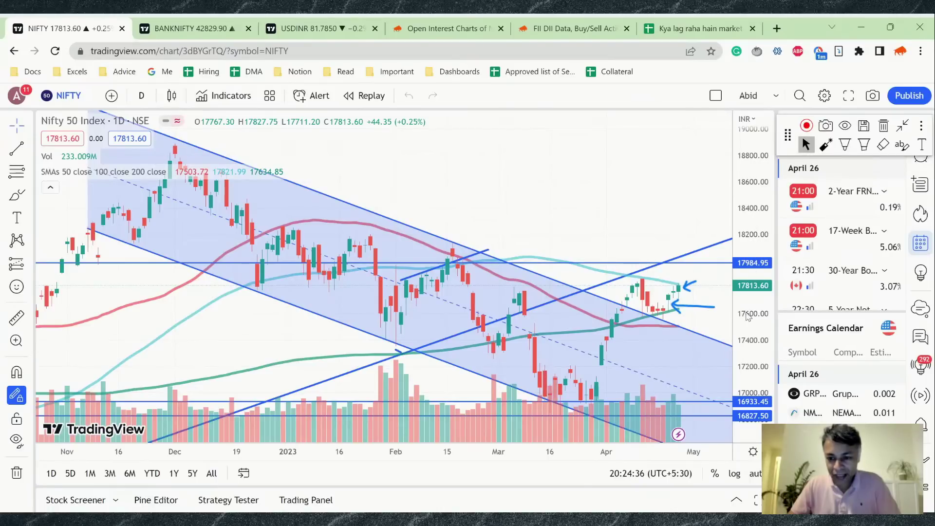
Stretch the price scale, circle the last few candles and sketch a candle shape above
{"action": "left_click_drag", "start_coordinate": [749, 316], "coordinate": [749, 332]}
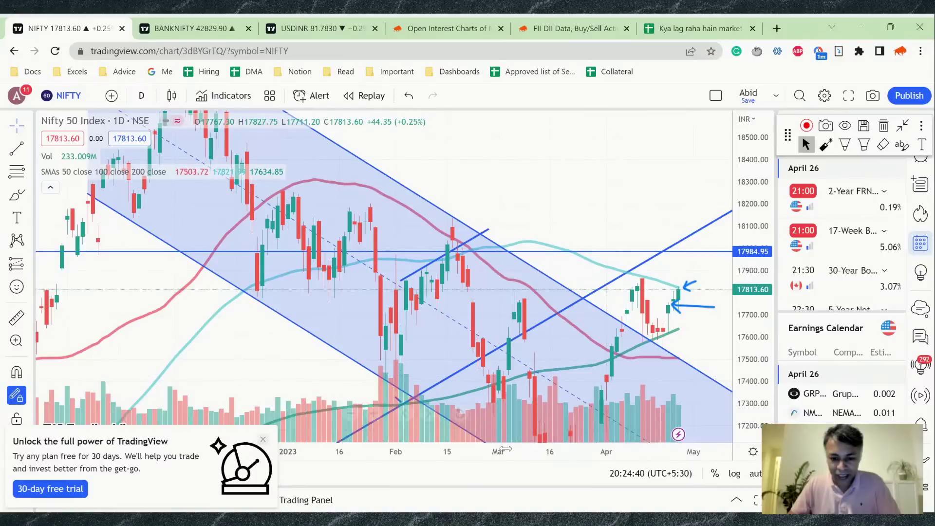
{"action": "scroll", "coordinate": [392, 429], "scroll_direction": "up", "scroll_amount": 5}
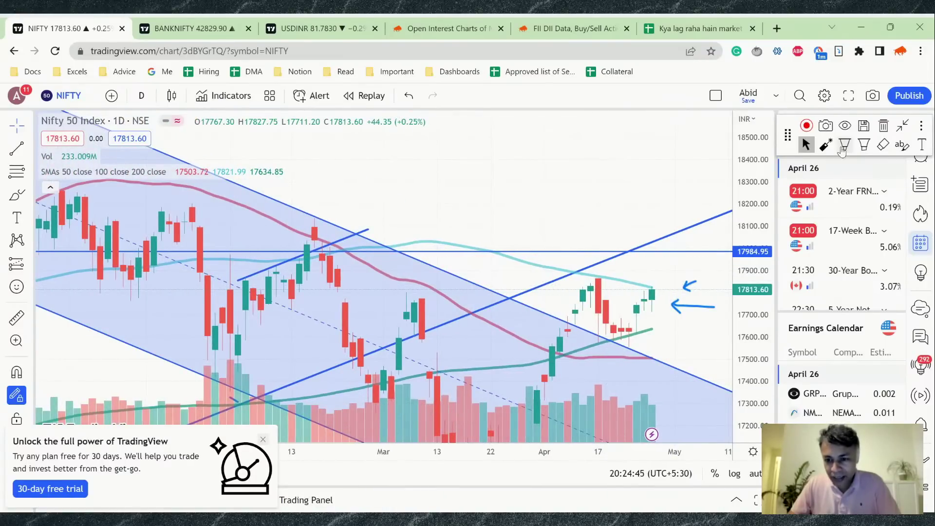
{"action": "left_click", "coordinate": [844, 146]}
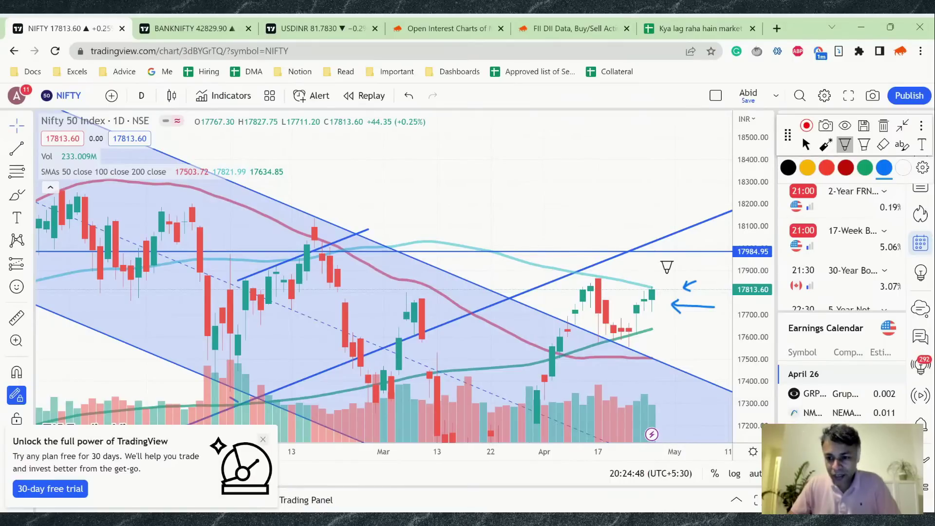
{"action": "left_click_drag", "start_coordinate": [659, 278], "coordinate": [643, 288]}
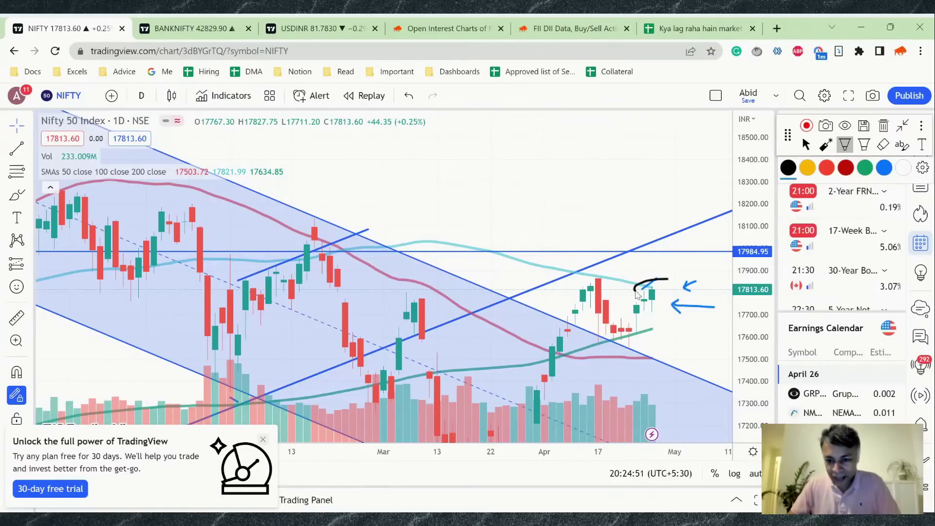
{"action": "mouse_move", "coordinate": [677, 318]}
{"action": "left_mouse_down"}
{"action": "mouse_move", "coordinate": [628, 311]}
{"action": "mouse_move", "coordinate": [655, 271]}
{"action": "left_mouse_up"}
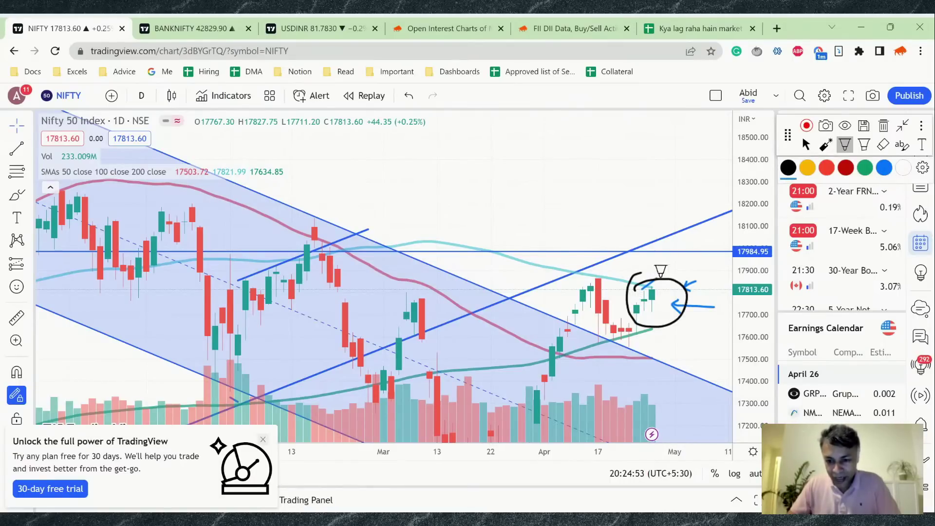
{"action": "mouse_move", "coordinate": [449, 140]}
{"action": "left_mouse_down"}
{"action": "mouse_move", "coordinate": [444, 218]}
{"action": "mouse_move", "coordinate": [463, 147]}
{"action": "mouse_move", "coordinate": [455, 173]}
{"action": "left_mouse_up"}
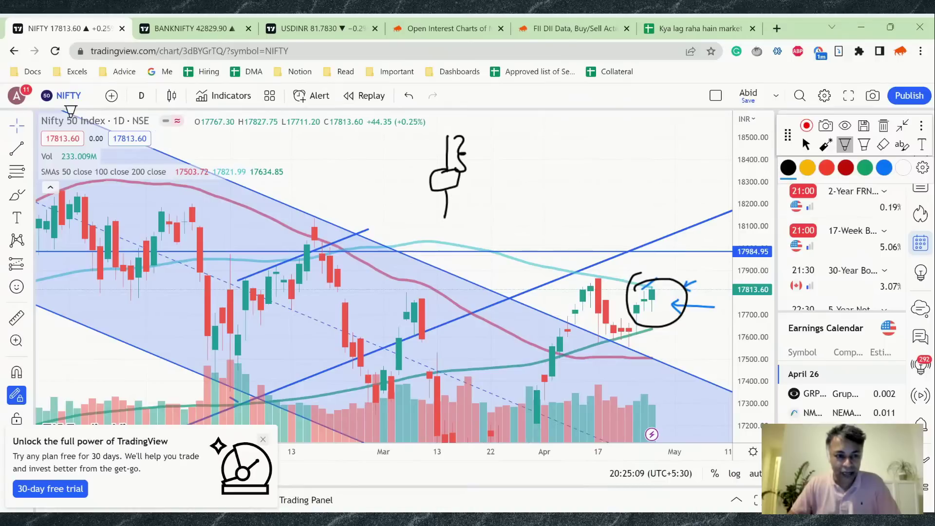
On the BANKNIFTY chart, circle the latest candles with the green highlighter
{"action": "mouse_move", "coordinate": [185, 23]}
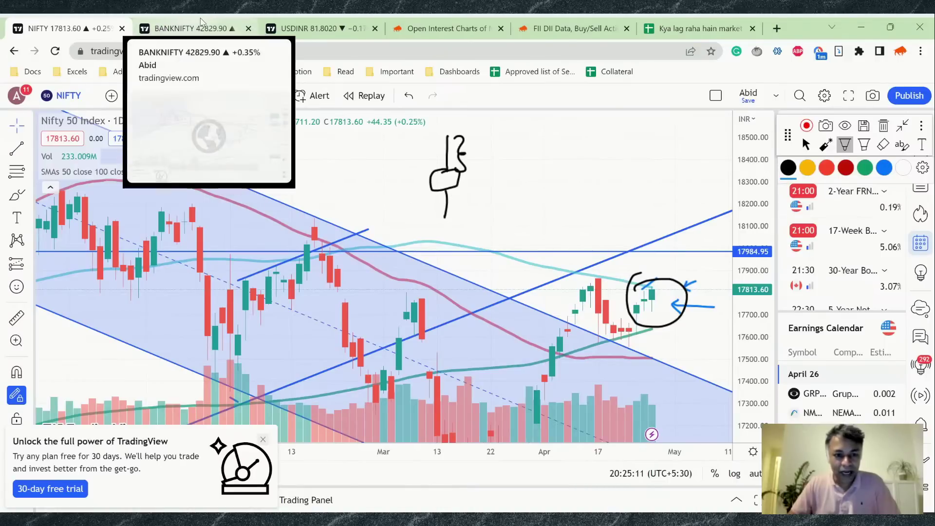
{"action": "left_click", "coordinate": [210, 30]}
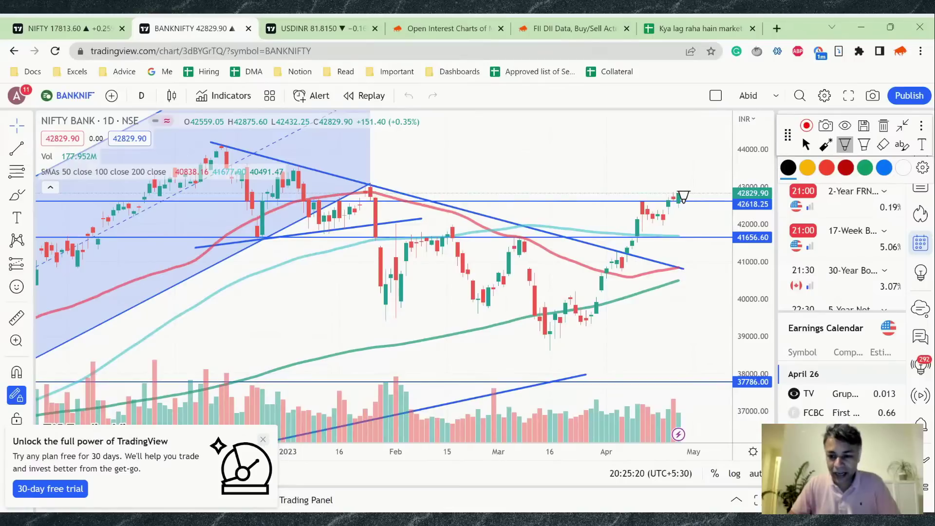
{"action": "left_click", "coordinate": [804, 143]}
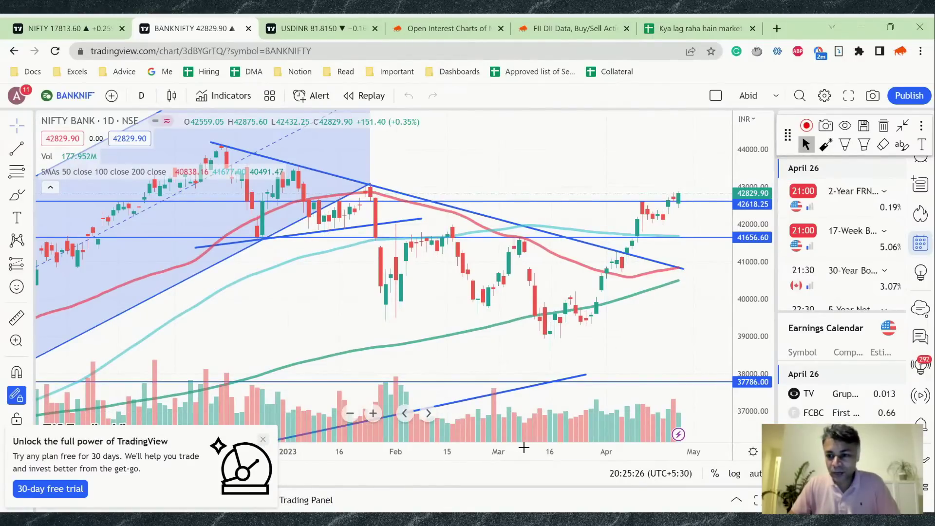
{"action": "left_click", "coordinate": [845, 144]}
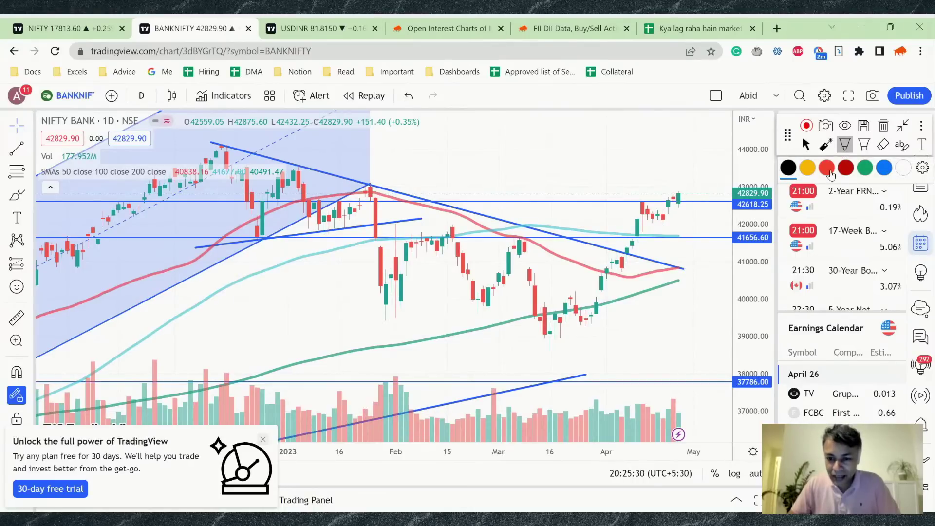
{"action": "left_click", "coordinate": [865, 167]}
{"action": "mouse_move", "coordinate": [660, 189]}
{"action": "left_mouse_down"}
{"action": "mouse_move", "coordinate": [703, 215]}
{"action": "mouse_move", "coordinate": [644, 233]}
{"action": "mouse_move", "coordinate": [652, 178]}
{"action": "left_mouse_up"}
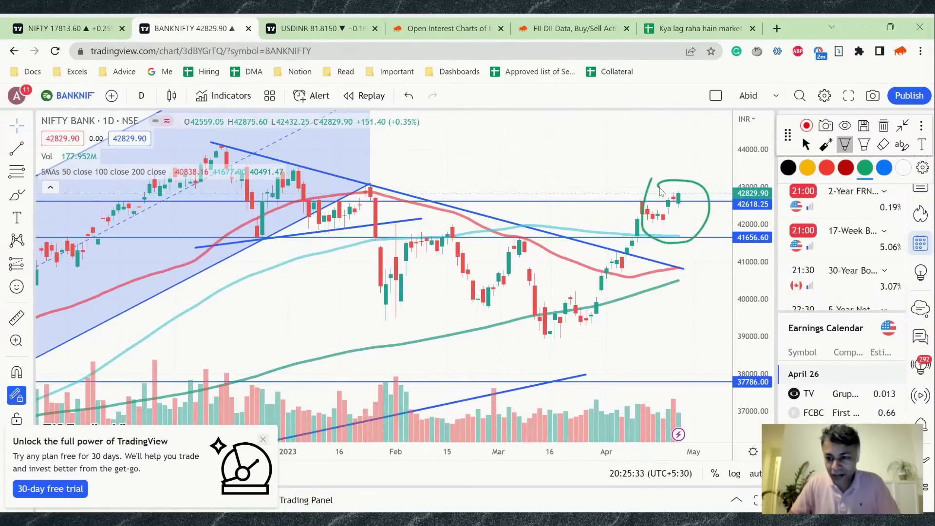
Sketch a red and a green candle above the price, underline them in green, and stop drawing
{"action": "left_click", "coordinate": [823, 168]}
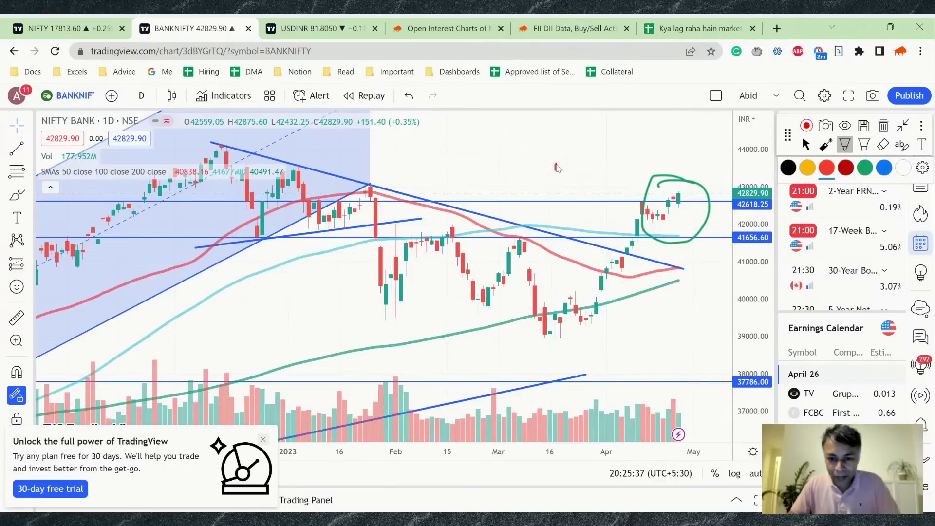
{"action": "left_click_drag", "start_coordinate": [557, 168], "coordinate": [554, 190]}
{"action": "left_click", "coordinate": [863, 168]}
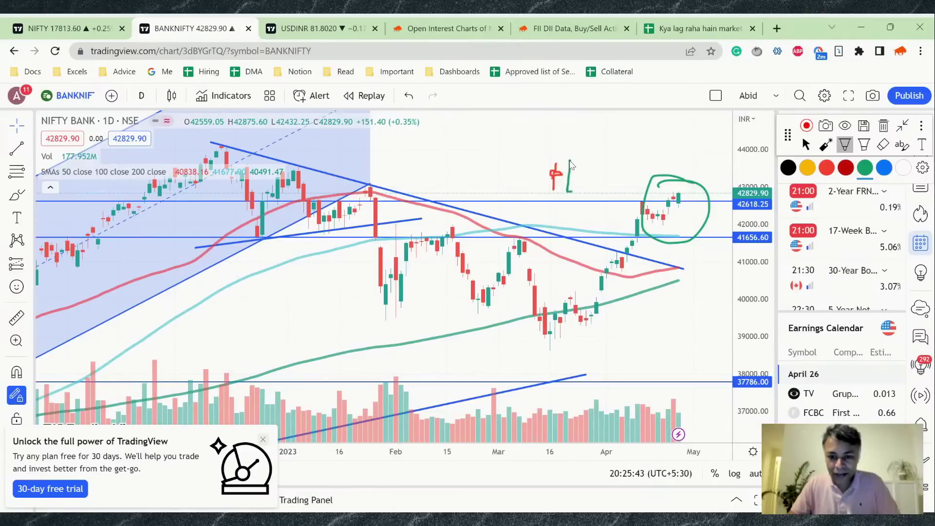
{"action": "left_click_drag", "start_coordinate": [571, 164], "coordinate": [577, 188]}
{"action": "left_click_drag", "start_coordinate": [506, 195], "coordinate": [609, 190]}
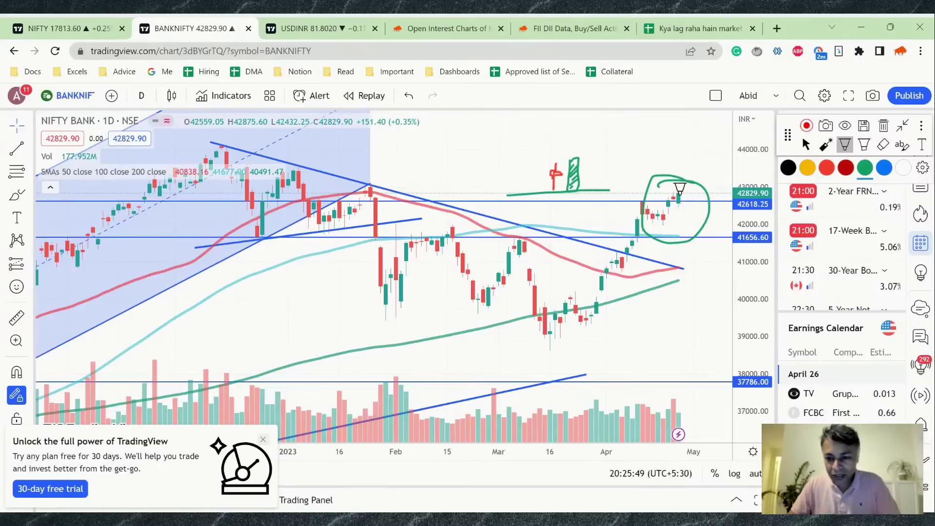
{"action": "left_click", "coordinate": [805, 144]}
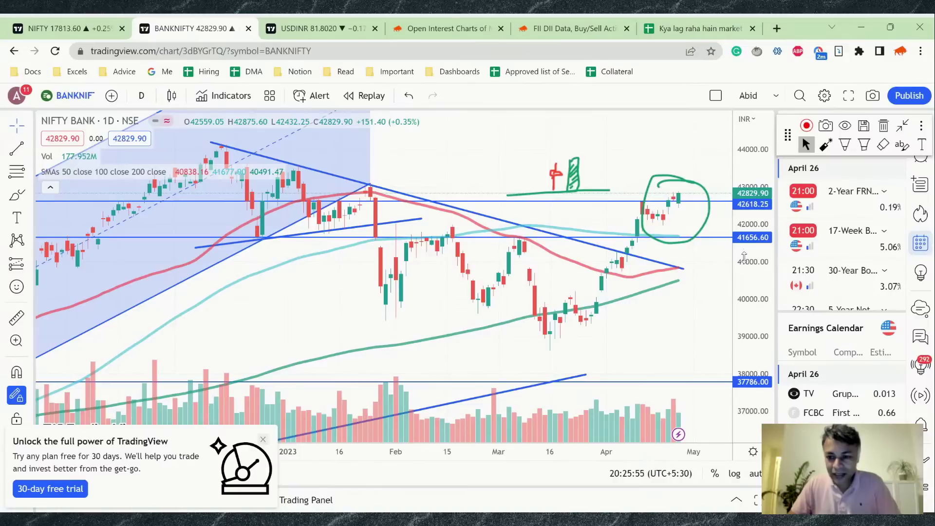
Reset the BANKNIFTY price scale to Auto, dismiss the closed-connection notice, and open the USDINR chart
{"action": "left_click_drag", "start_coordinate": [744, 257], "coordinate": [743, 273]}
{"action": "right_click", "coordinate": [741, 248]}
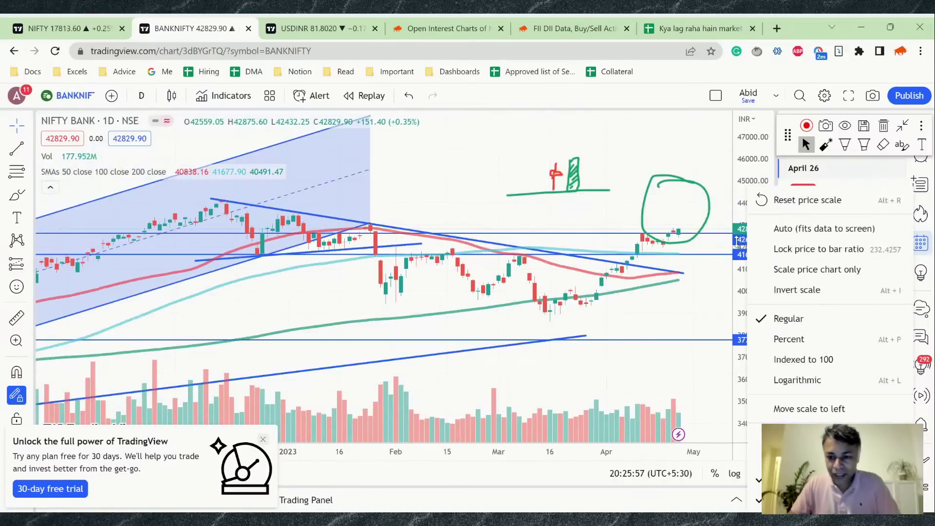
{"action": "left_click", "coordinate": [740, 248]}
{"action": "right_click", "coordinate": [740, 248]}
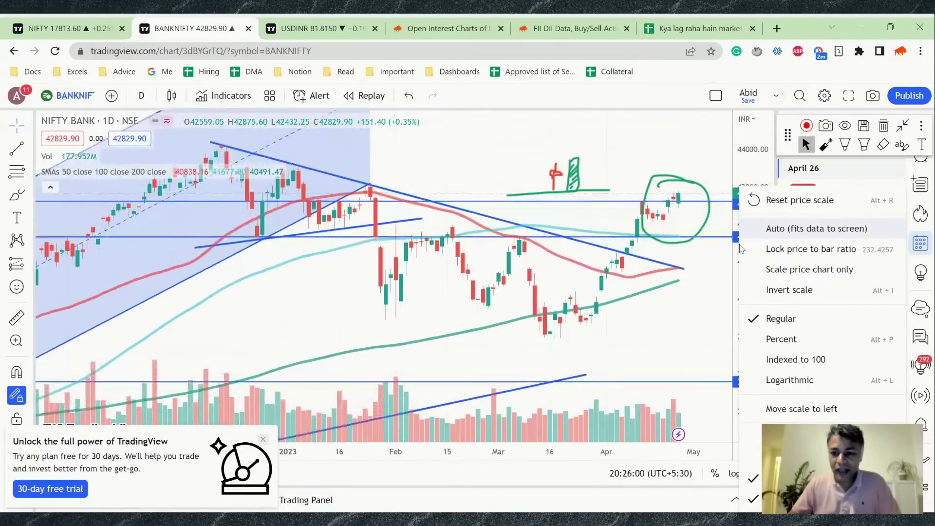
{"action": "left_click", "coordinate": [666, 157]}
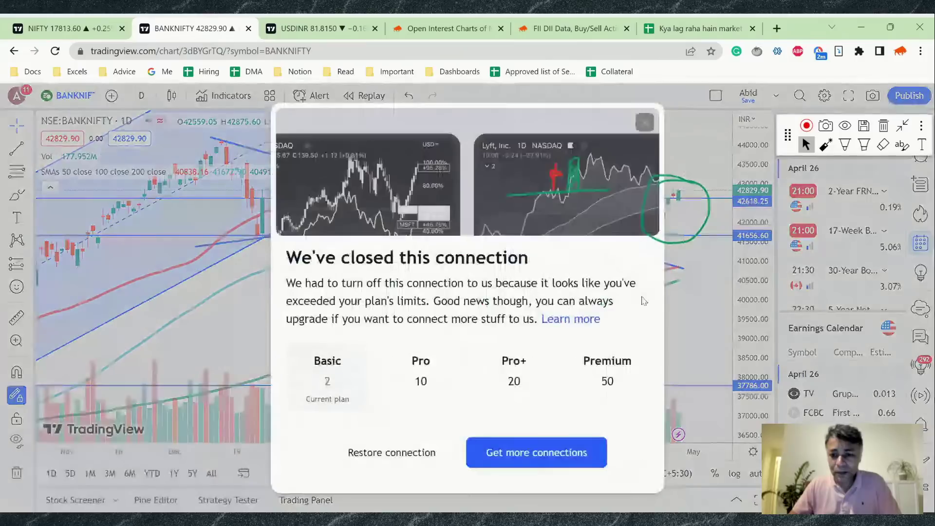
{"action": "left_click", "coordinate": [642, 121]}
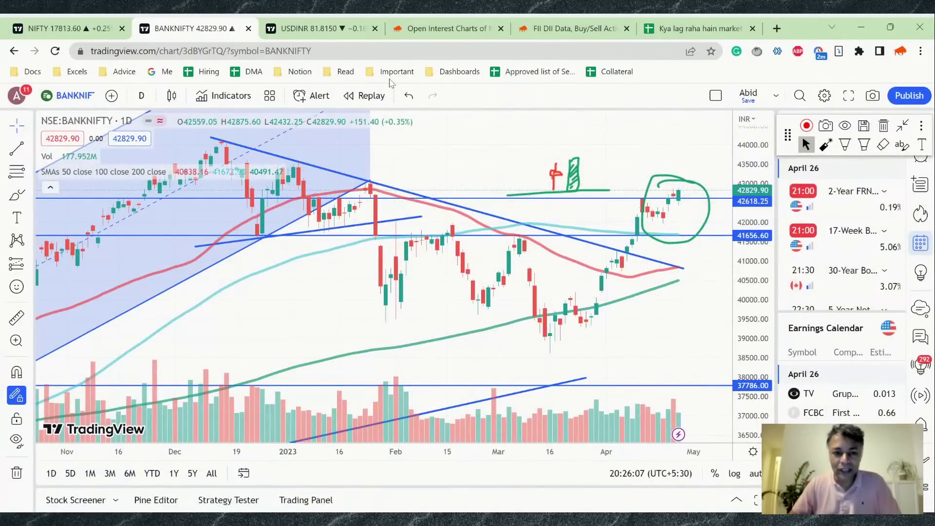
{"action": "left_click", "coordinate": [321, 24]}
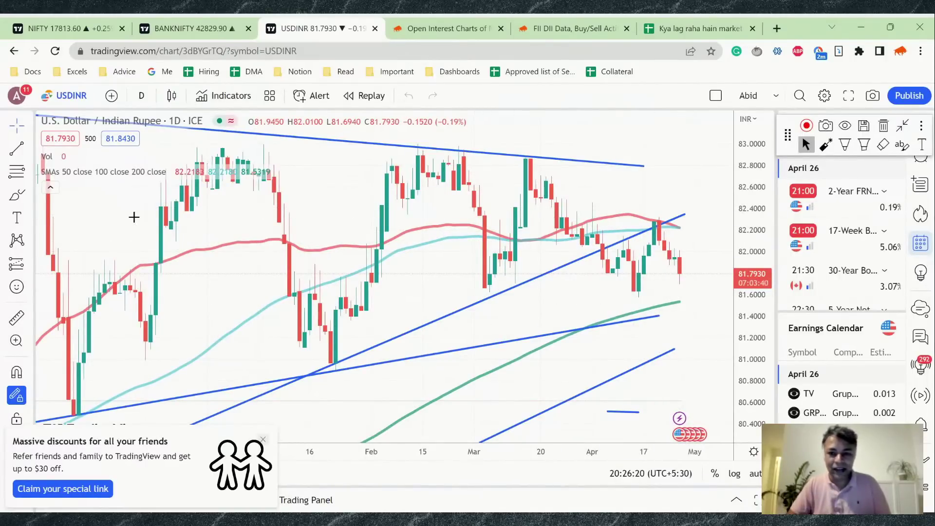
Return to the 'Kya lag raha hain market' sheet and turn on the annotation toolbar with Ctrl+Alt+G
{"action": "left_click", "coordinate": [695, 22]}
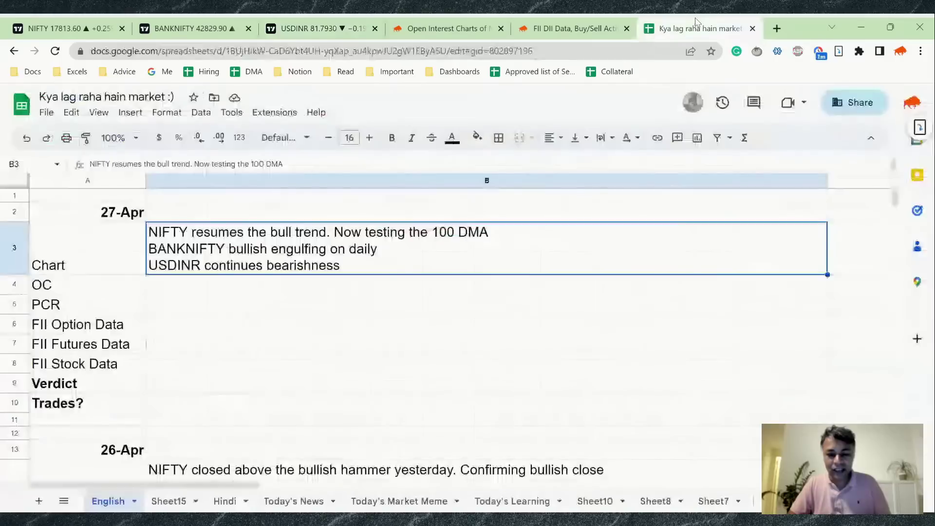
{"action": "key", "text": "ctrl+alt+g"}
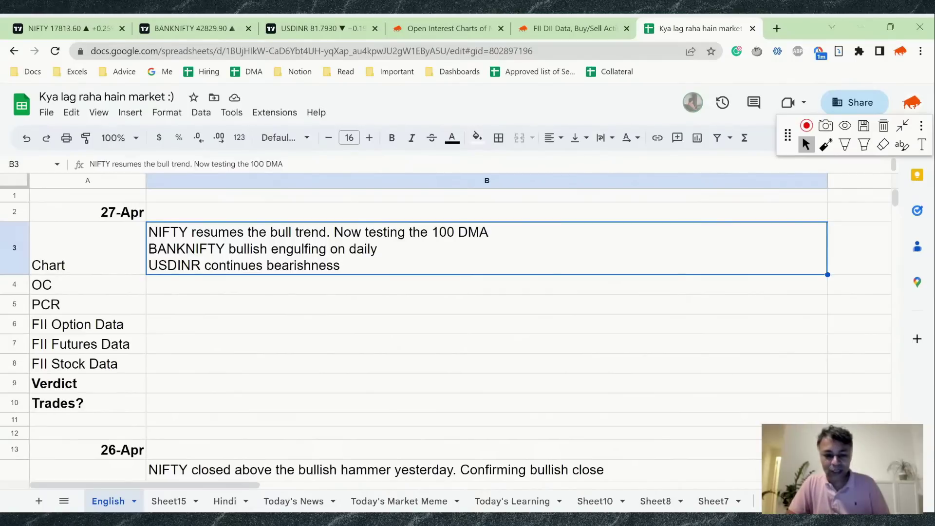
Open Sensibull's NIFTY open-interest charts and scroll through them
{"action": "left_click", "coordinate": [446, 28]}
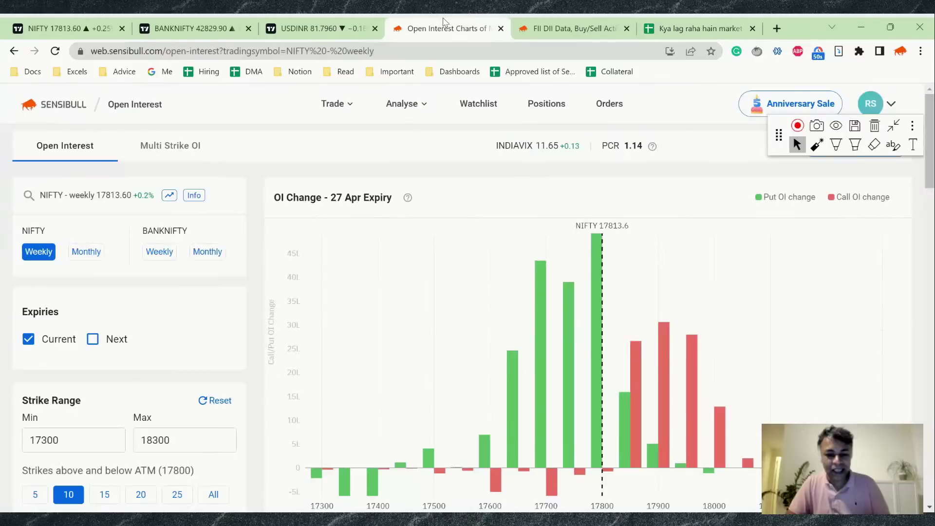
{"action": "scroll", "coordinate": [496, 263], "scroll_direction": "down", "scroll_amount": 2}
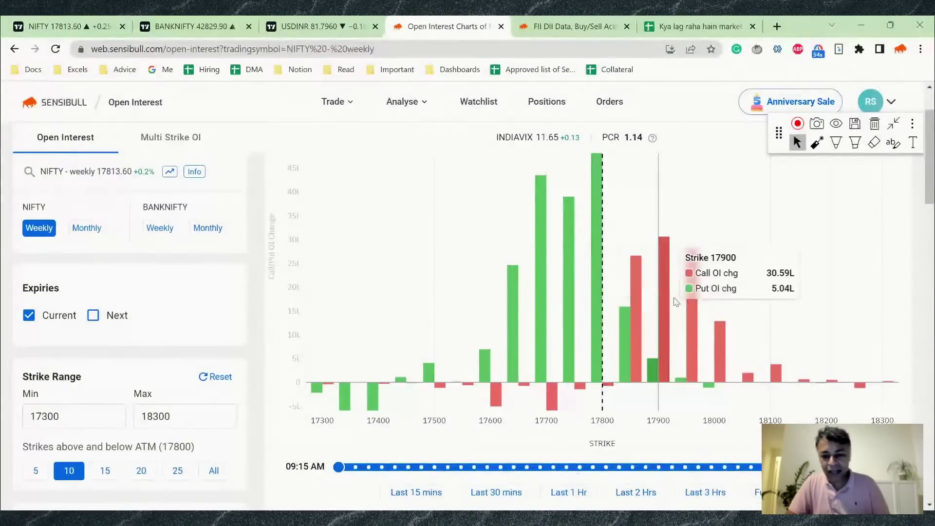
{"action": "scroll", "coordinate": [559, 303], "scroll_direction": "down", "scroll_amount": 3}
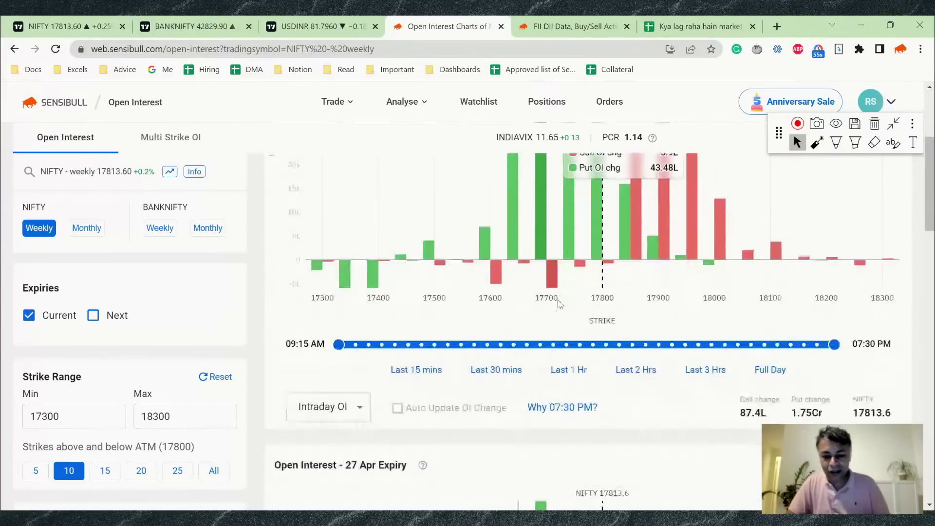
{"action": "scroll", "coordinate": [568, 419], "scroll_direction": "down", "scroll_amount": 4}
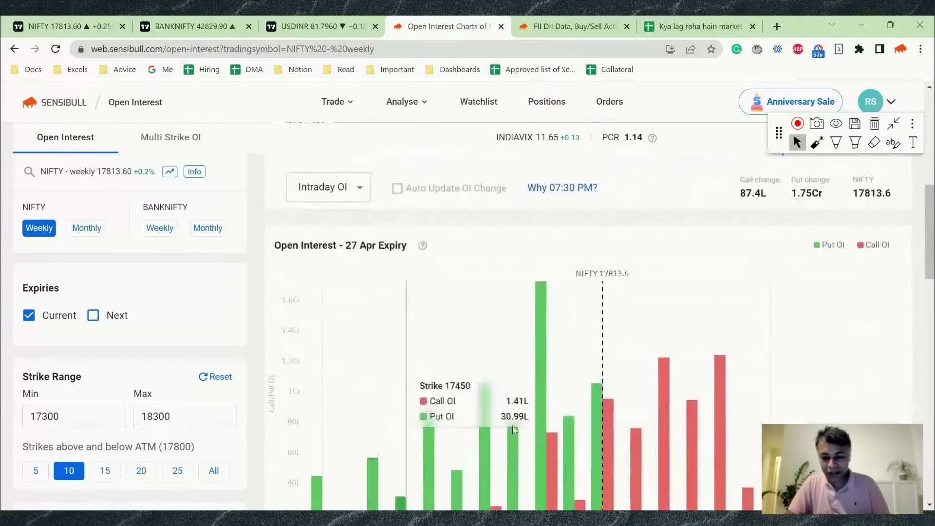
{"action": "scroll", "coordinate": [584, 390], "scroll_direction": "down", "scroll_amount": 3}
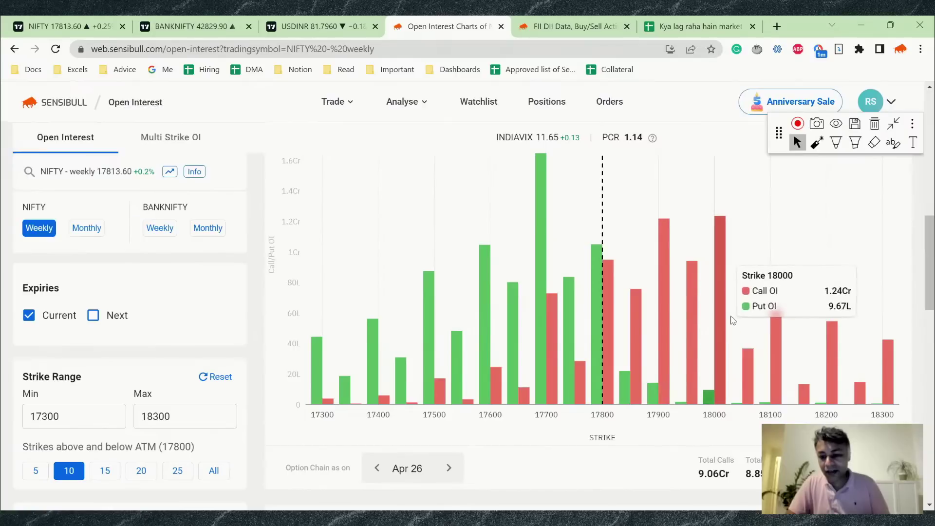
{"action": "scroll", "coordinate": [662, 292], "scroll_direction": "up", "scroll_amount": 5}
{"action": "scroll", "coordinate": [663, 291], "scroll_direction": "up", "scroll_amount": 6}
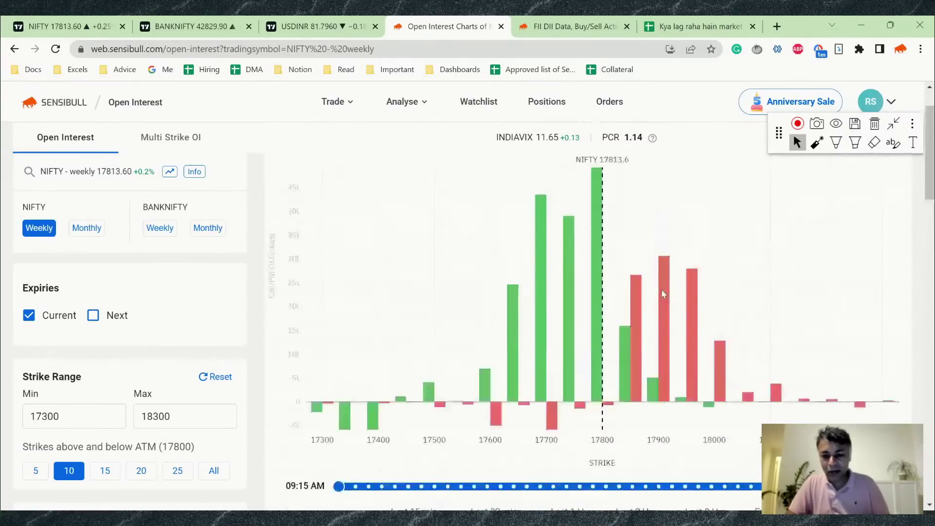
{"action": "scroll", "coordinate": [662, 292], "scroll_direction": "down", "scroll_amount": 2}
Compare the OI change over the last 3 hours, 2 hours and 1 hour
{"action": "left_click", "coordinate": [701, 422]}
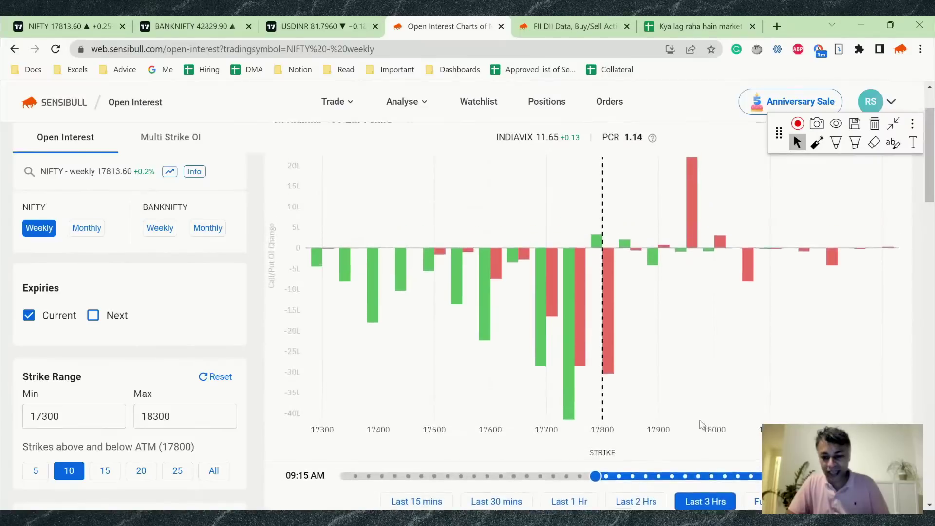
{"action": "scroll", "coordinate": [701, 424], "scroll_direction": "down", "scroll_amount": 2}
{"action": "left_click", "coordinate": [647, 390]}
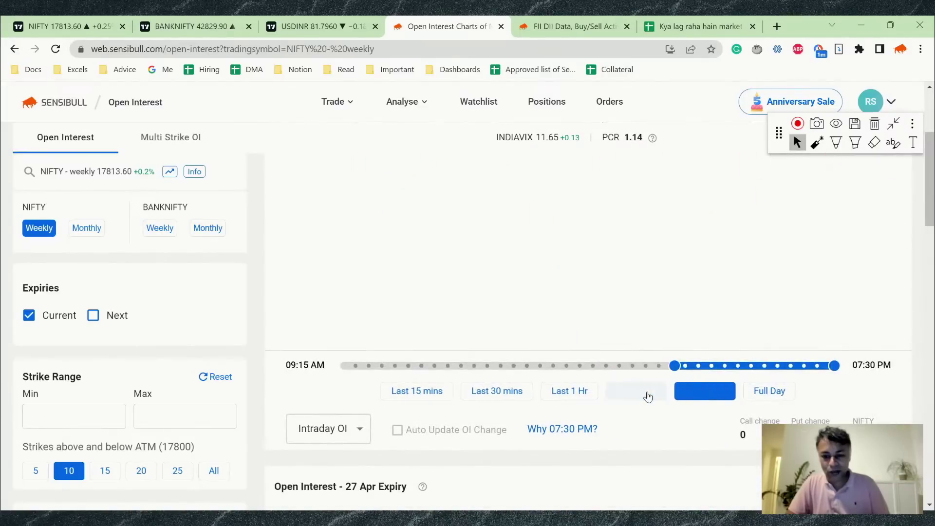
{"action": "scroll", "coordinate": [573, 217], "scroll_direction": "up", "scroll_amount": 2}
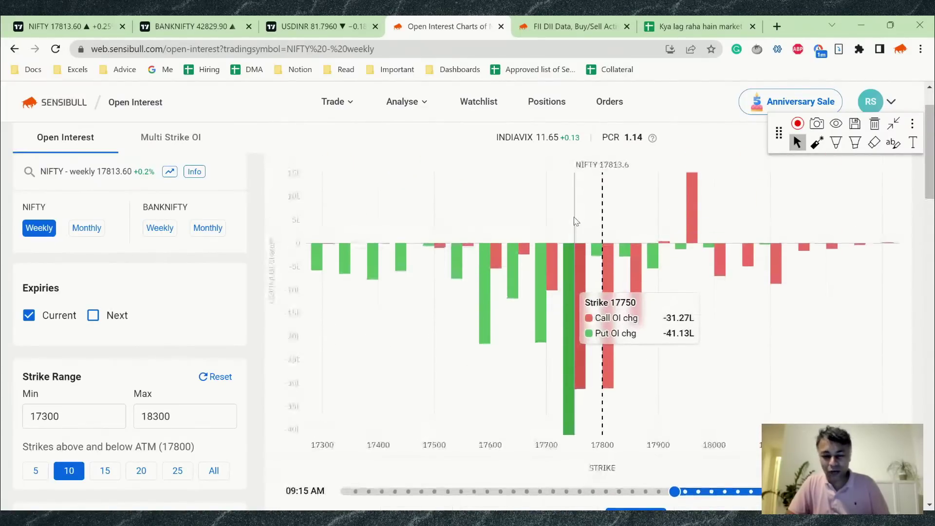
{"action": "scroll", "coordinate": [574, 462], "scroll_direction": "down", "scroll_amount": 2}
{"action": "left_click", "coordinate": [565, 448]}
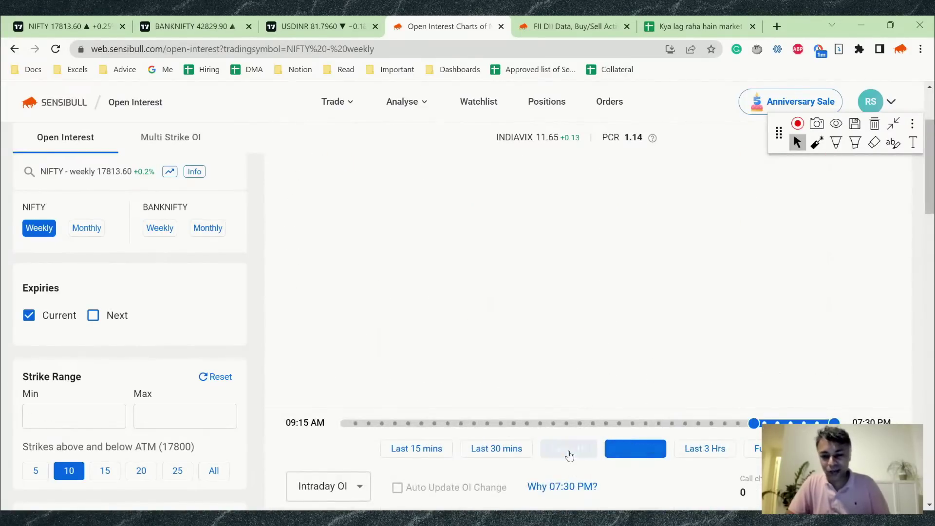
{"action": "scroll", "coordinate": [580, 310], "scroll_direction": "up", "scroll_amount": 1}
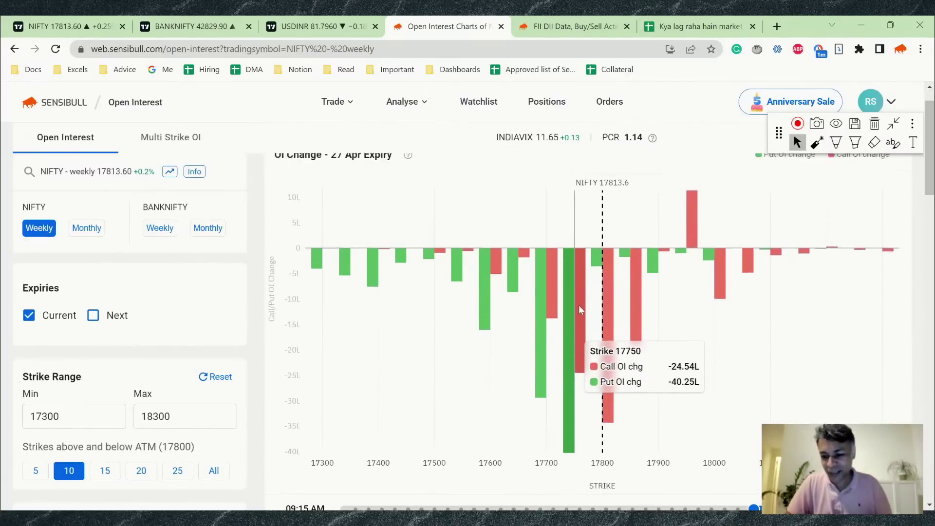
{"action": "scroll", "coordinate": [581, 310], "scroll_direction": "down", "scroll_amount": 3}
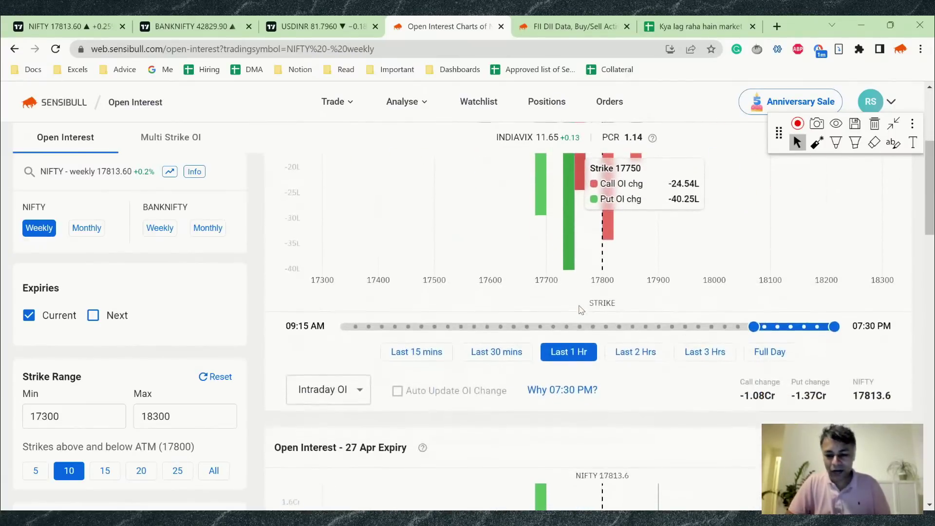
{"action": "left_click", "coordinate": [707, 351]}
{"action": "scroll", "coordinate": [710, 351], "scroll_direction": "up", "scroll_amount": 2}
{"action": "scroll", "coordinate": [710, 351], "scroll_direction": "down", "scroll_amount": 1}
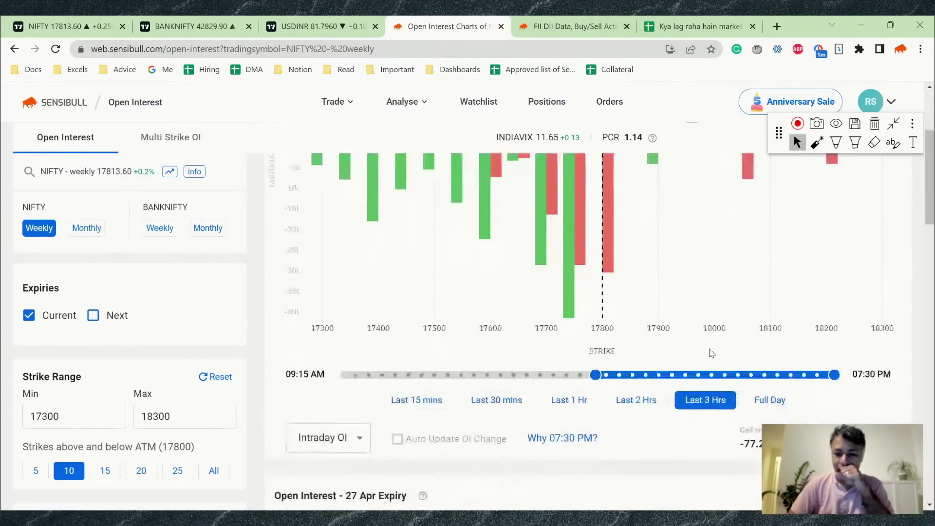
Show the Full Day OI change and review it with the 27 Apr expiry open interest chart
{"action": "left_click", "coordinate": [774, 392]}
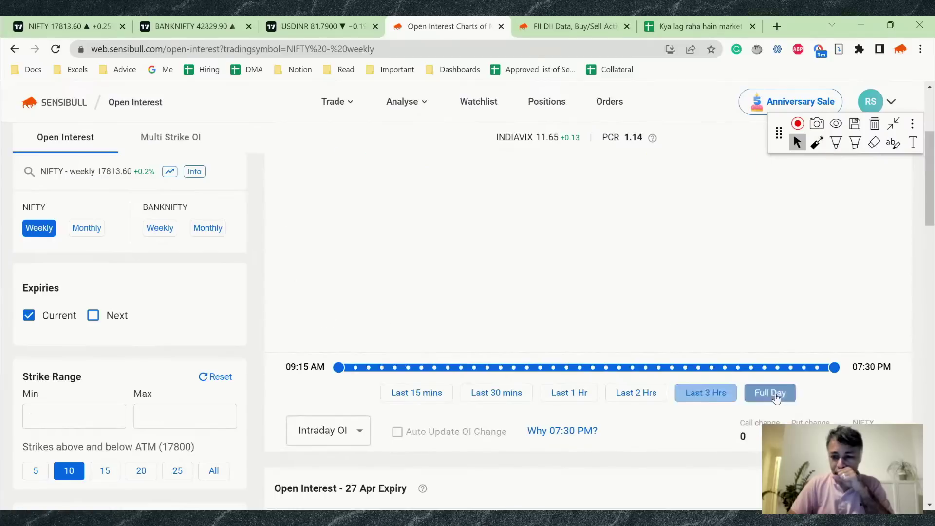
{"action": "scroll", "coordinate": [546, 174], "scroll_direction": "up", "scroll_amount": 2}
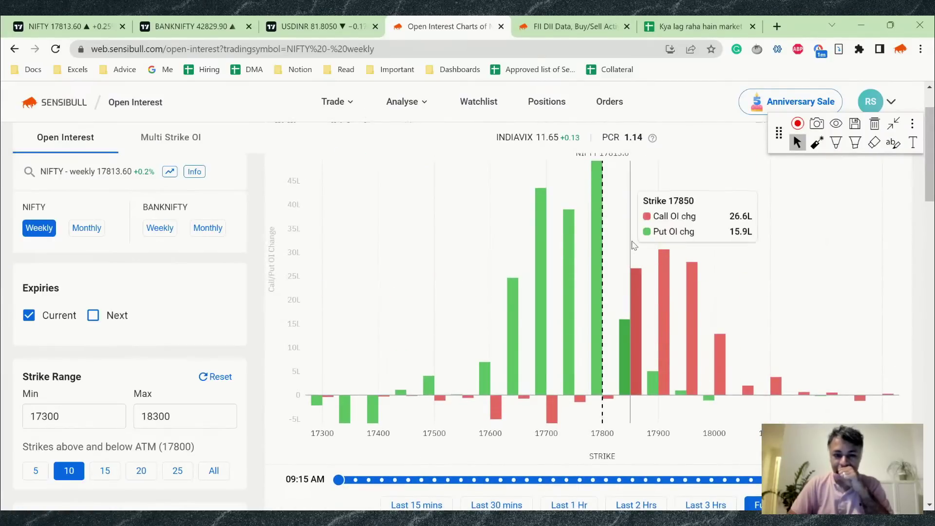
{"action": "scroll", "coordinate": [613, 330], "scroll_direction": "down", "scroll_amount": 6}
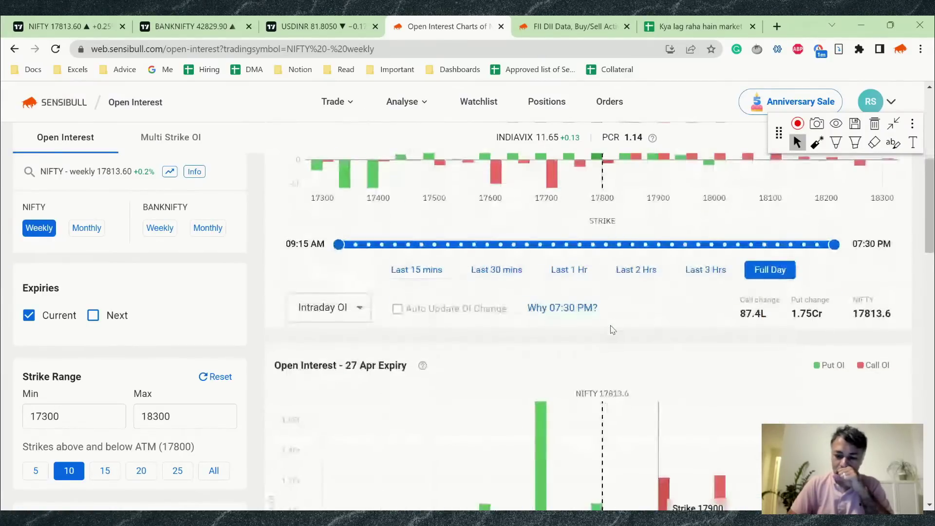
{"action": "scroll", "coordinate": [541, 285], "scroll_direction": "down", "scroll_amount": 1}
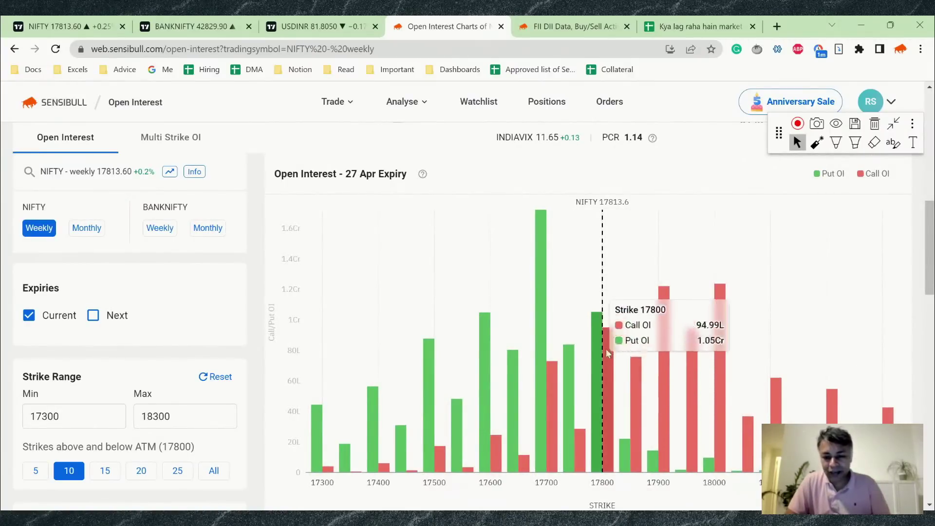
{"action": "scroll", "coordinate": [606, 341], "scroll_direction": "up", "scroll_amount": 10}
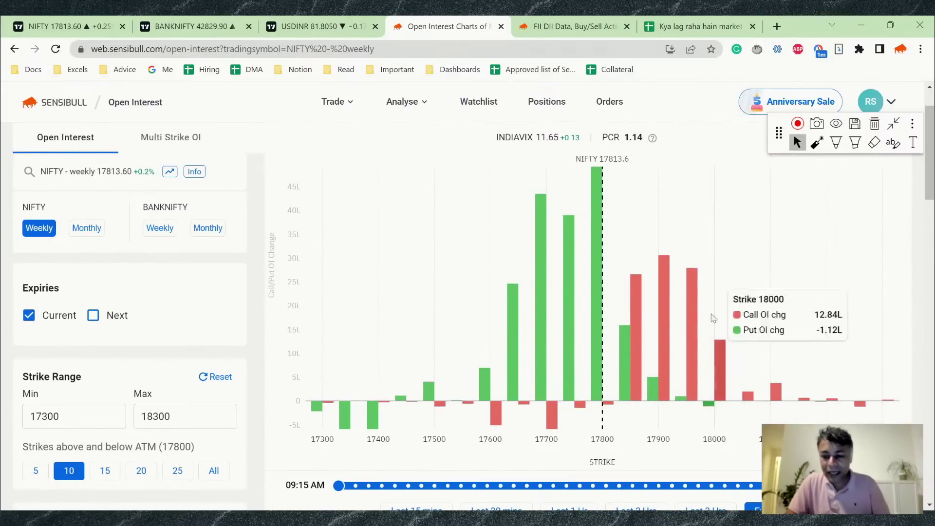
{"action": "scroll", "coordinate": [624, 468], "scroll_direction": "down", "scroll_amount": 1}
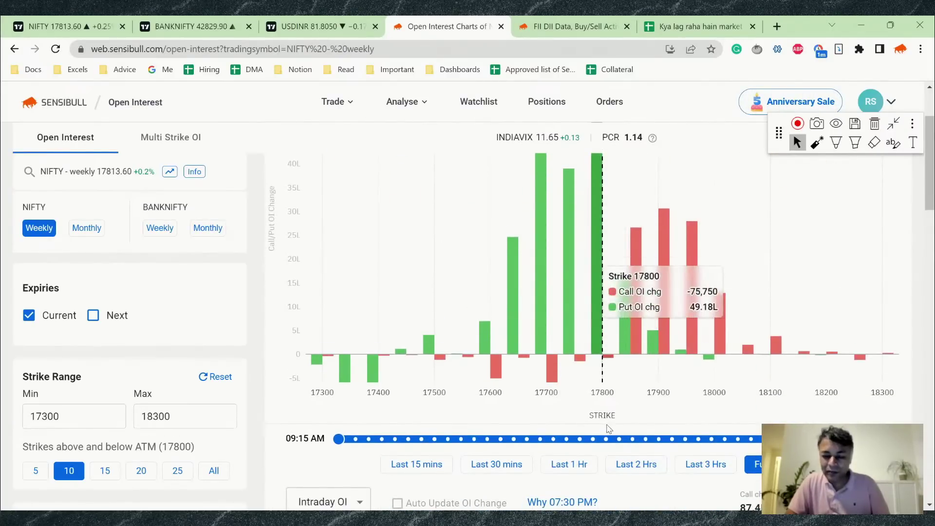
{"action": "scroll", "coordinate": [609, 429], "scroll_direction": "down", "scroll_amount": 5}
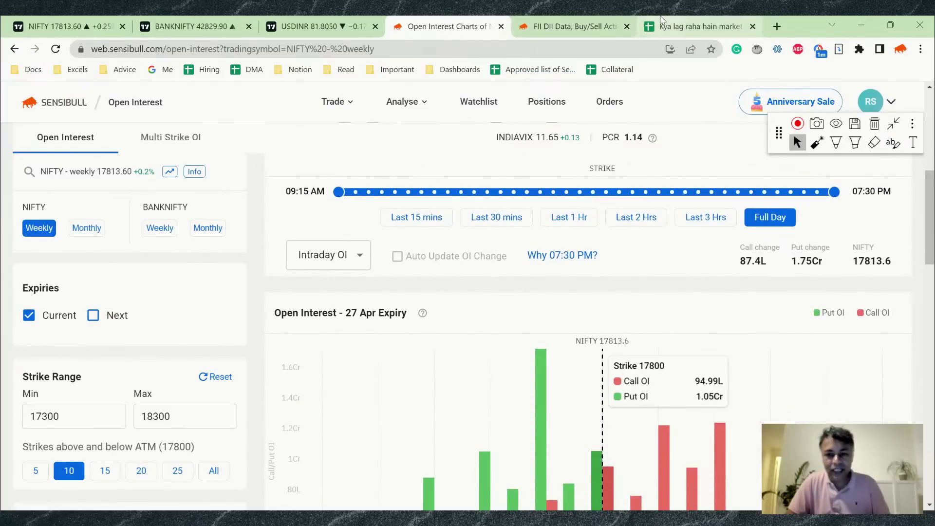
Enter 'Expiry likely above 17700' in the 27-Apr OC row
{"action": "left_click", "coordinate": [661, 20]}
{"action": "key", "text": "Down"}
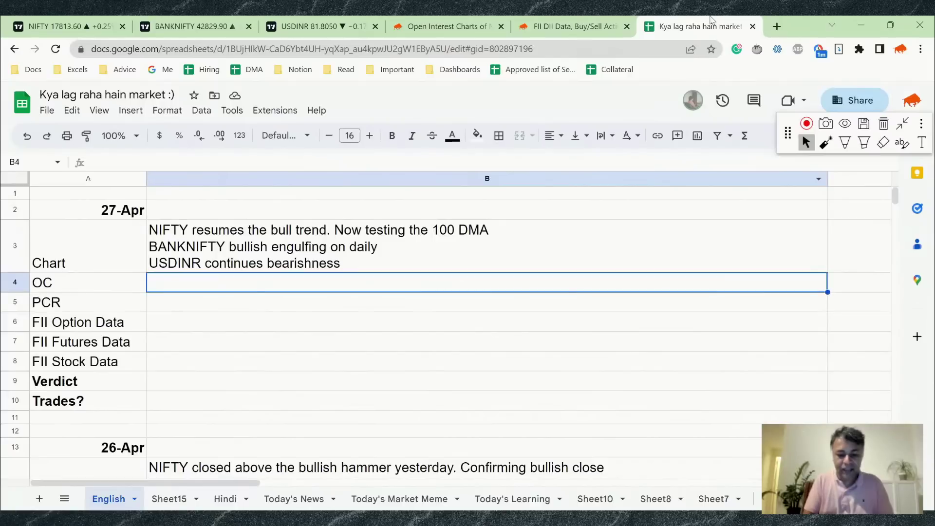
{"action": "type", "text": "17700 here"}
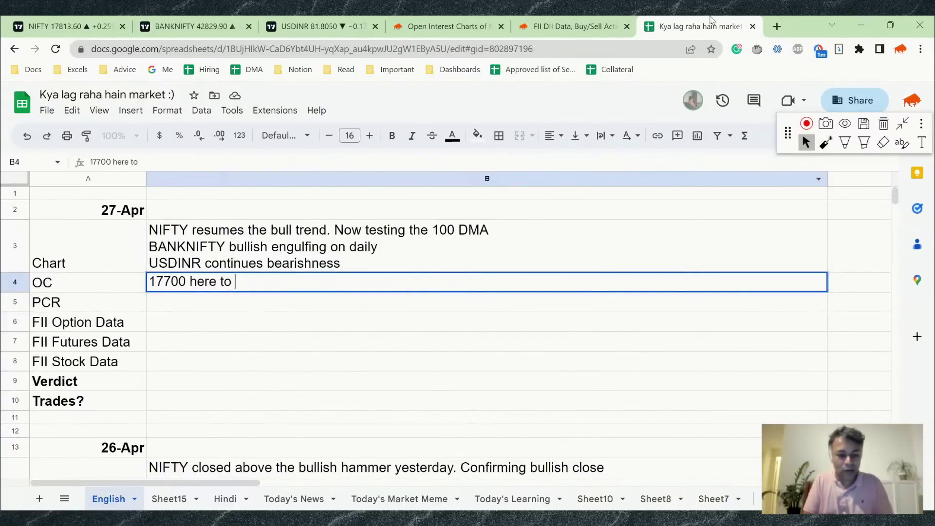
{"action": "type", "text": " to"}
{"action": "key", "text": "BackSpace"}
{"action": "key", "text": "BackSpace"}
{"action": "key", "text": "BackSpace"}
{"action": "key", "text": "BackSpace"}
{"action": "key", "text": "BackSpace"}
{"action": "key", "text": "BackSpace"}
{"action": "key", "text": "BackSpace"}
{"action": "key", "text": "BackSpace"}
{"action": "key", "text": "BackSpace"}
{"action": "key", "text": "BackSpace"}
{"action": "key", "text": "BackSpace"}
{"action": "key", "text": "BackSpace"}
{"action": "key", "text": "BackSpace"}
{"action": "type", "text": "Expi"}
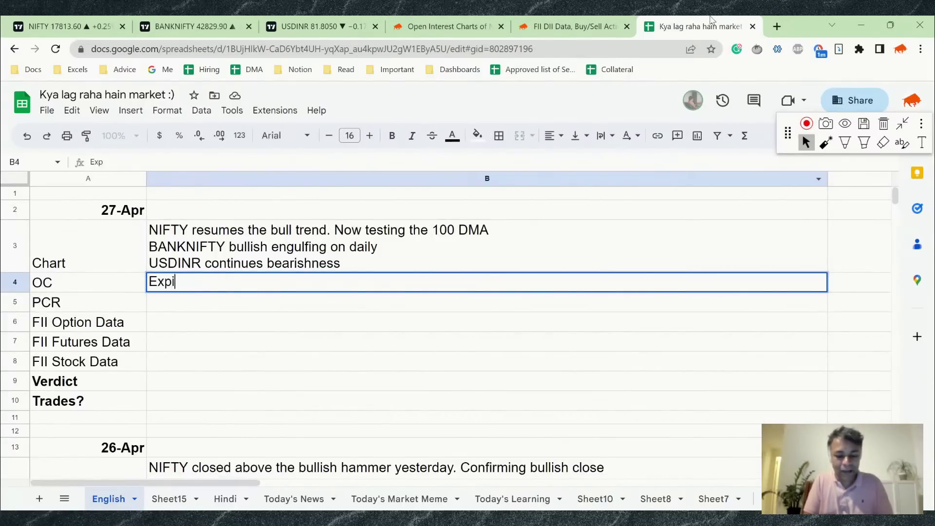
{"action": "type", "text": "ry likely above"}
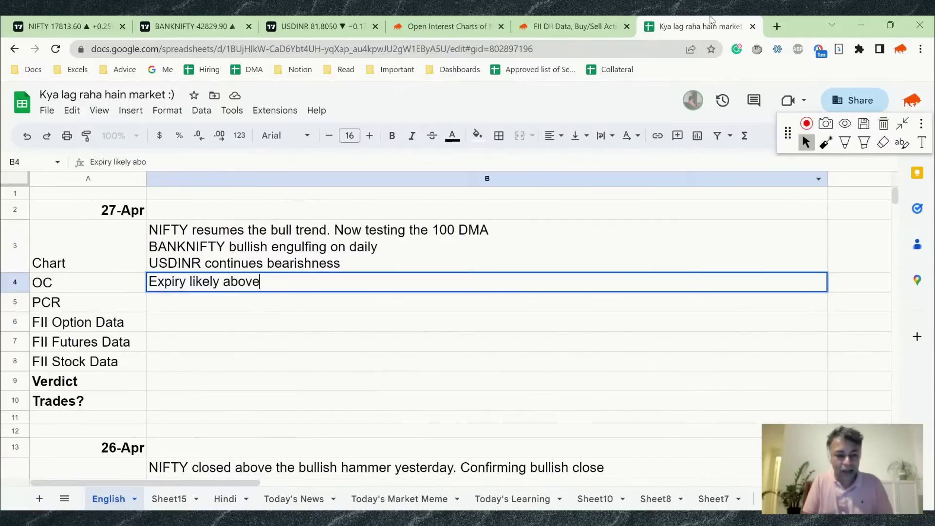
{"action": "type", "text": " 17700"}
{"action": "key", "text": "Return"}
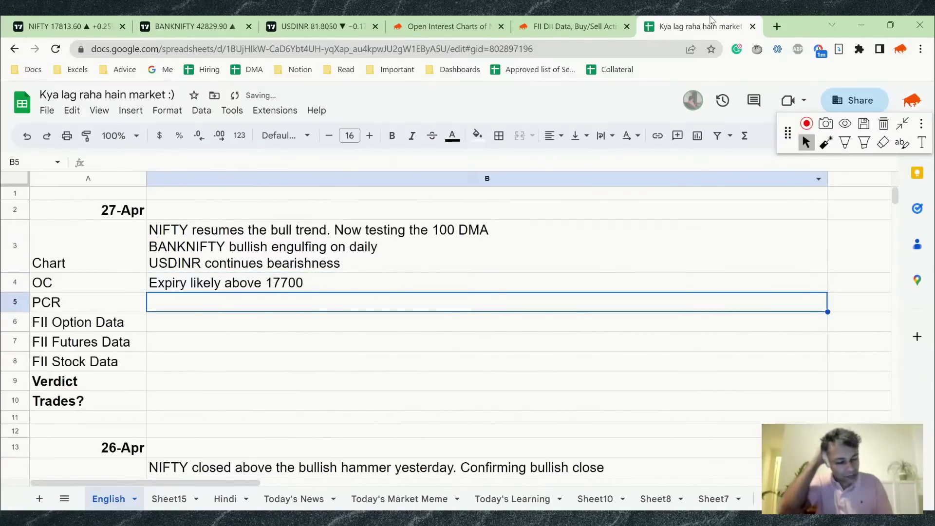
Enter '1 - Bullish' for PCR and append ' - Bullish' to the OC note
{"action": "type", "text": "1 "}
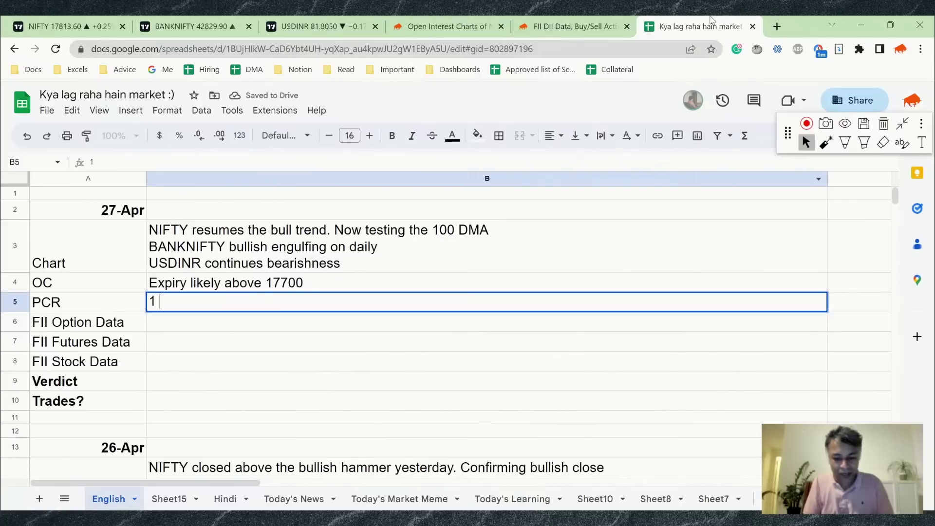
{"action": "type", "text": "- Bullish"}
{"action": "key", "text": "Return"}
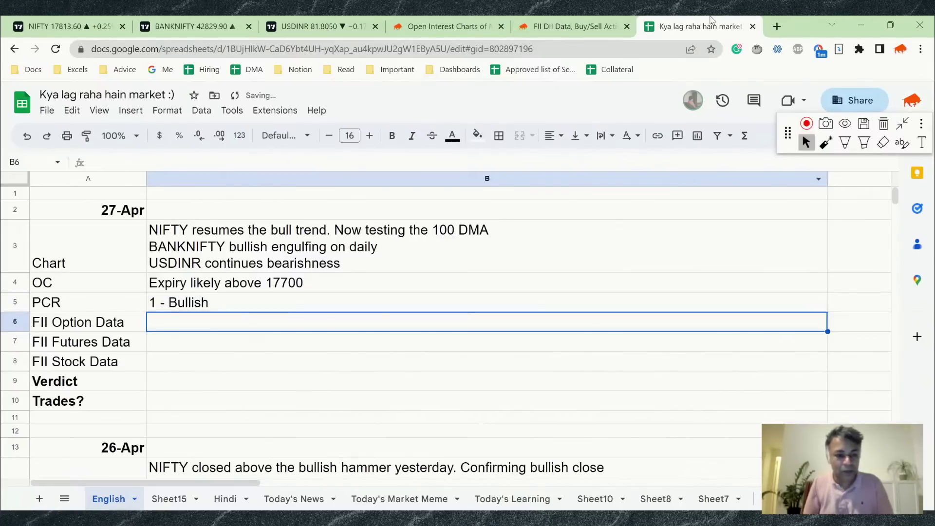
{"action": "key", "text": "Up"}
{"action": "key", "text": "Up"}
{"action": "key", "text": "Return"}
{"action": "type", "text": "- Bullish"}
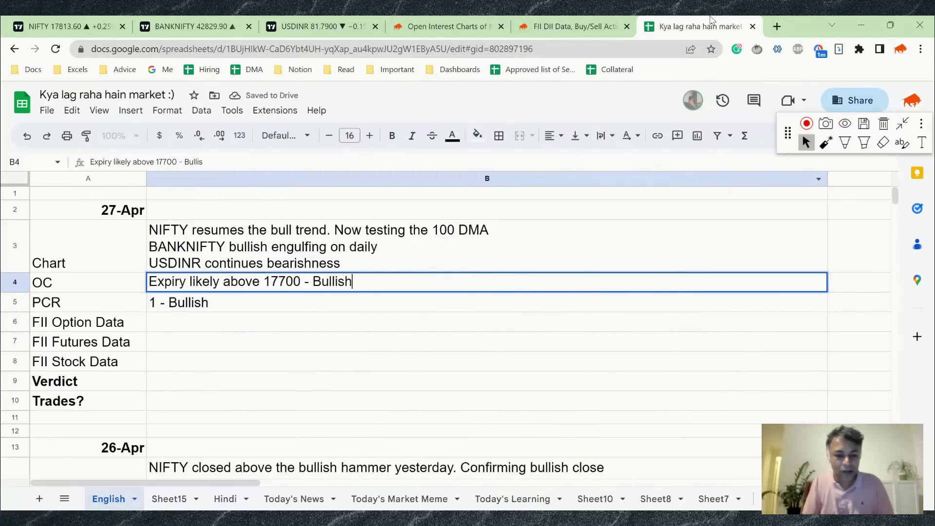
{"action": "key", "text": "Return"}
{"action": "key", "text": "Down"}
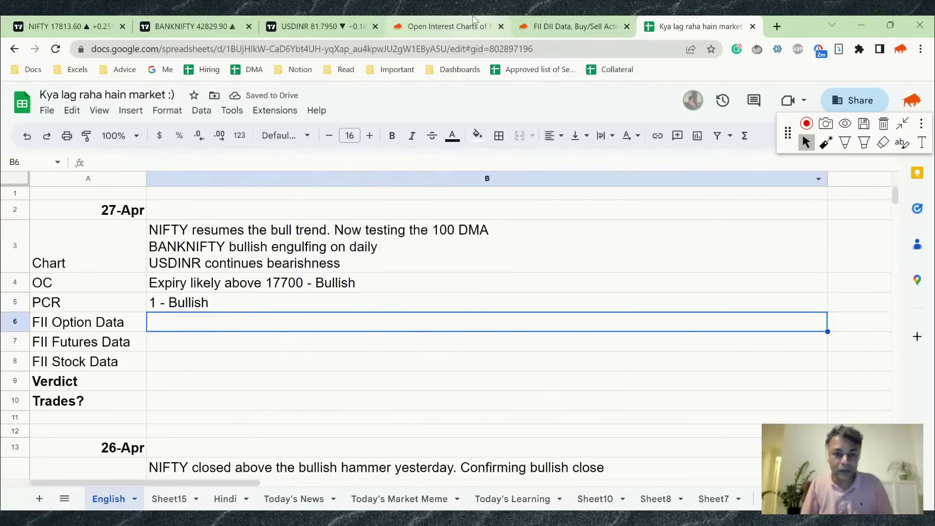
Scroll the FII DII Data page to the 26-Apr FII index options and buy-sell activity cards
{"action": "left_click", "coordinate": [440, 25]}
{"action": "scroll", "coordinate": [590, 282], "scroll_direction": "down", "scroll_amount": 4}
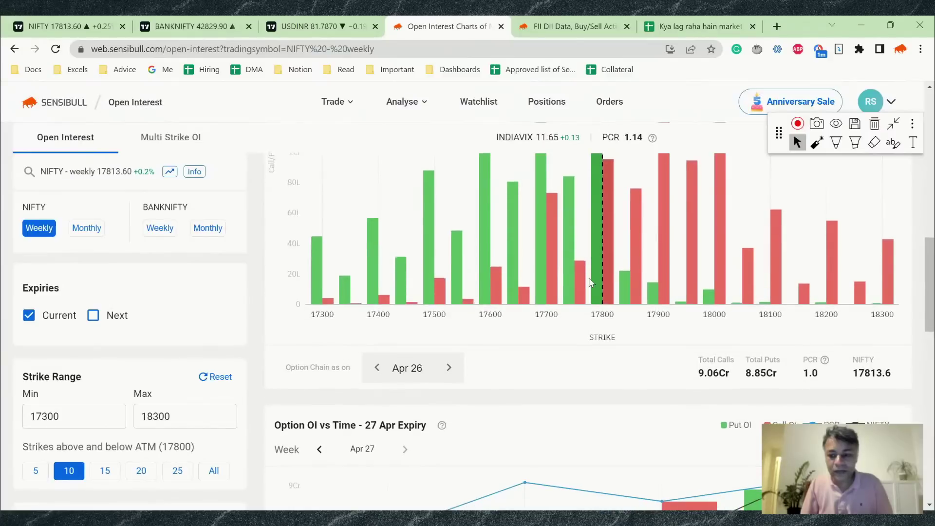
{"action": "scroll", "coordinate": [590, 282], "scroll_direction": "down", "scroll_amount": 1}
{"action": "left_click", "coordinate": [588, 22]}
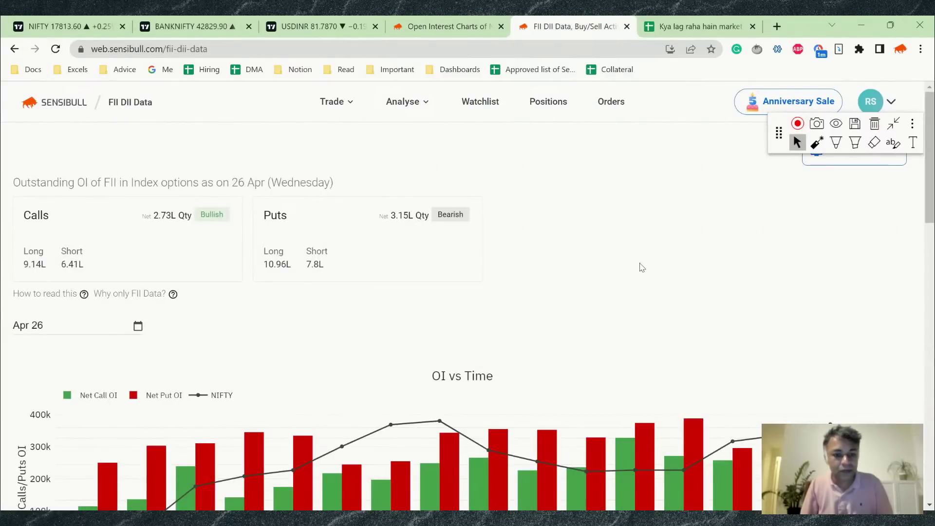
{"action": "scroll", "coordinate": [642, 267], "scroll_direction": "down", "scroll_amount": 3}
{"action": "scroll", "coordinate": [640, 268], "scroll_direction": "down", "scroll_amount": 2}
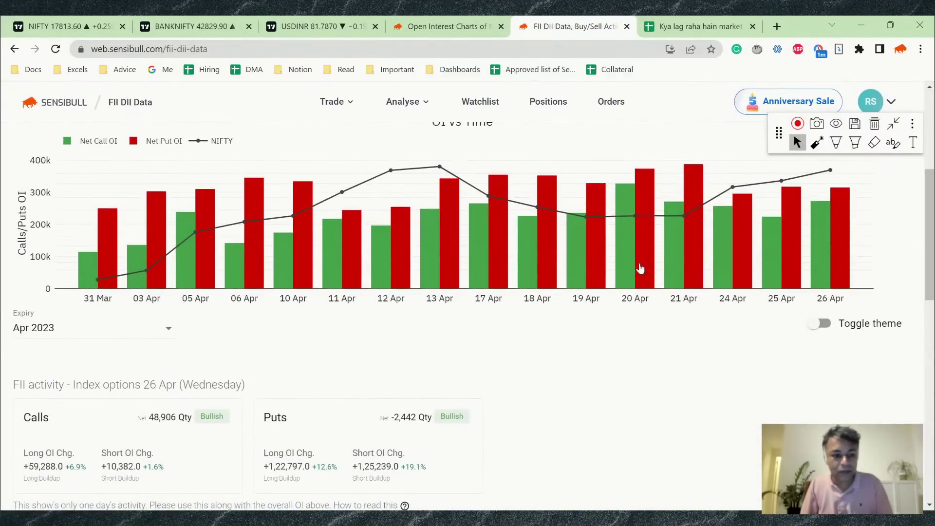
{"action": "scroll", "coordinate": [641, 266], "scroll_direction": "up", "scroll_amount": 3}
{"action": "scroll", "coordinate": [641, 267], "scroll_direction": "down", "scroll_amount": 6}
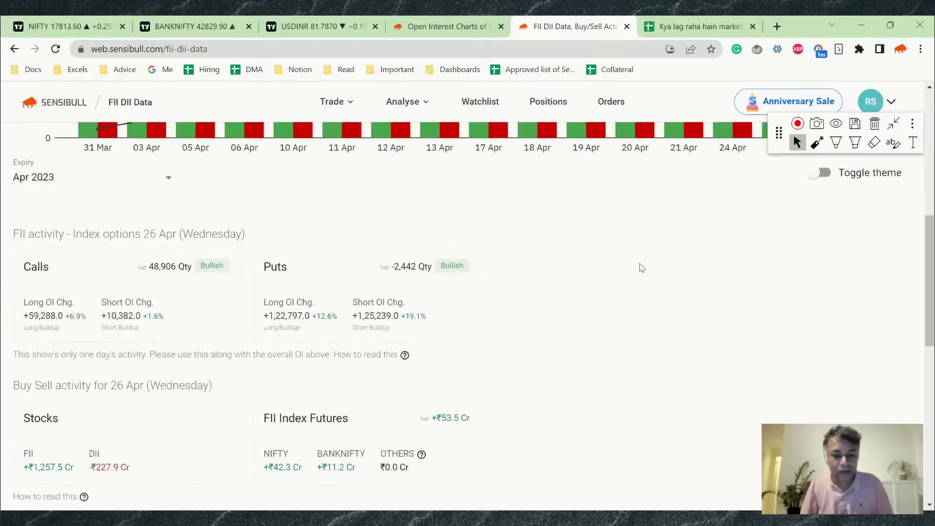
{"action": "scroll", "coordinate": [641, 267], "scroll_direction": "down", "scroll_amount": 2}
{"action": "left_click", "coordinate": [701, 26]}
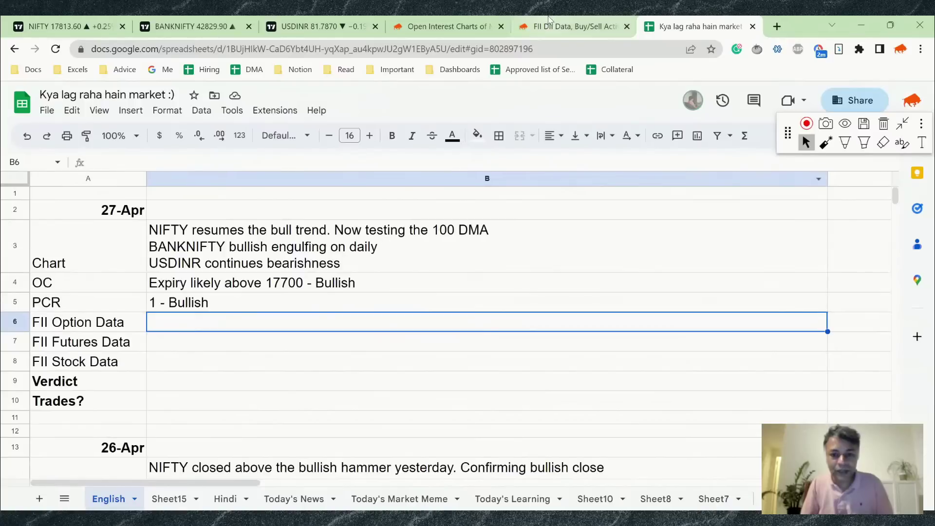
{"action": "left_click", "coordinate": [549, 21]}
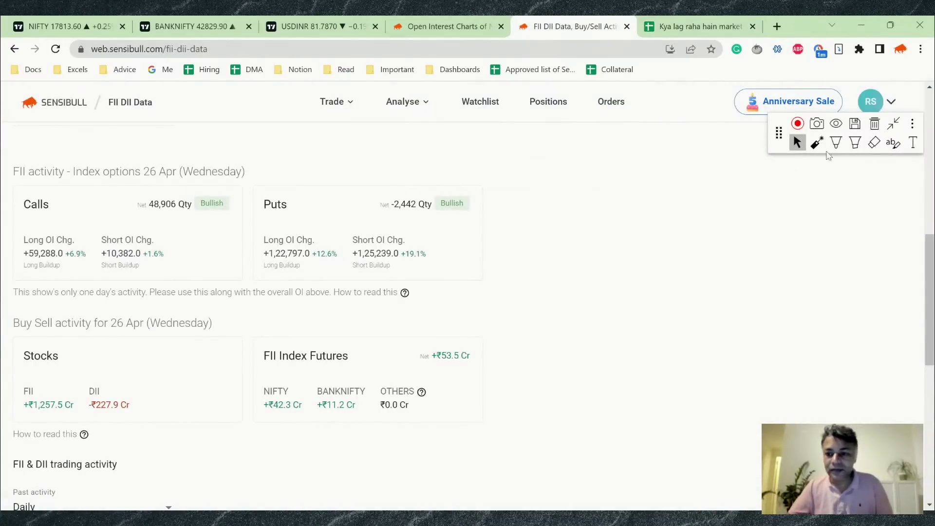
Circle in black the Calls 48,906, Puts -2,442, Index Futures ₹53.5 Cr and FII stocks +₹1,257.5 Cr figures
{"action": "left_click", "coordinate": [835, 143]}
{"action": "left_click", "coordinate": [779, 166]}
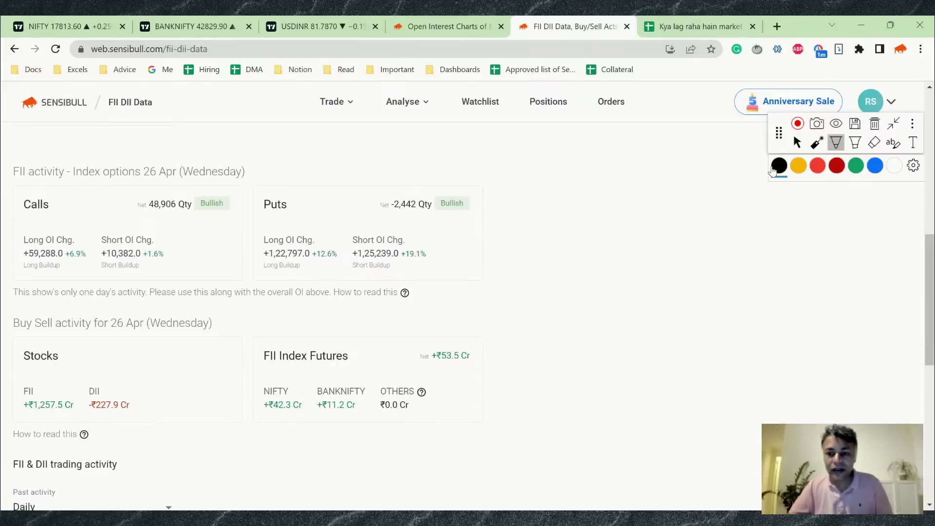
{"action": "mouse_move", "coordinate": [107, 202]}
{"action": "left_mouse_down"}
{"action": "mouse_move", "coordinate": [177, 158]}
{"action": "mouse_move", "coordinate": [235, 233]}
{"action": "mouse_move", "coordinate": [110, 214]}
{"action": "mouse_move", "coordinate": [132, 167]}
{"action": "left_mouse_up"}
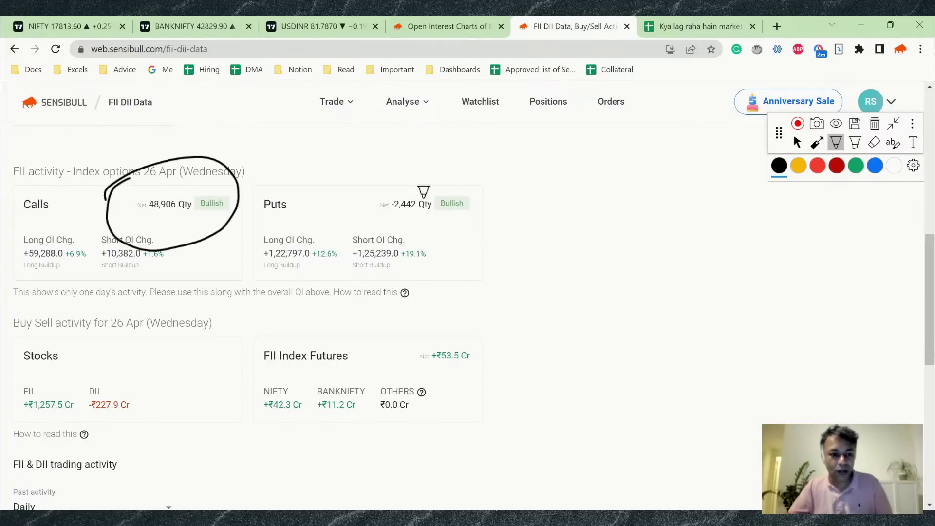
{"action": "mouse_move", "coordinate": [392, 177]}
{"action": "left_mouse_down"}
{"action": "mouse_move", "coordinate": [482, 214]}
{"action": "mouse_move", "coordinate": [358, 229]}
{"action": "mouse_move", "coordinate": [405, 174]}
{"action": "left_mouse_up"}
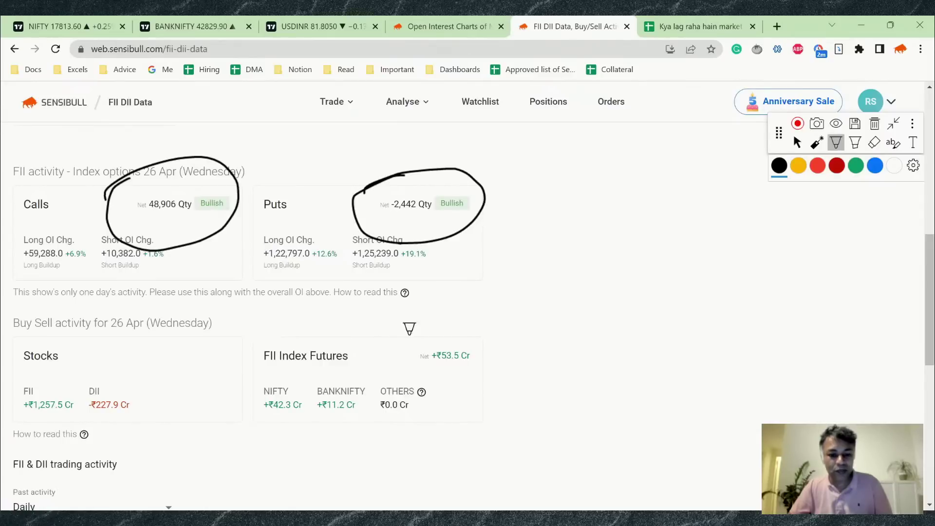
{"action": "mouse_move", "coordinate": [409, 343]}
{"action": "left_mouse_down"}
{"action": "mouse_move", "coordinate": [477, 323]}
{"action": "mouse_move", "coordinate": [504, 380]}
{"action": "mouse_move", "coordinate": [392, 349]}
{"action": "left_mouse_up"}
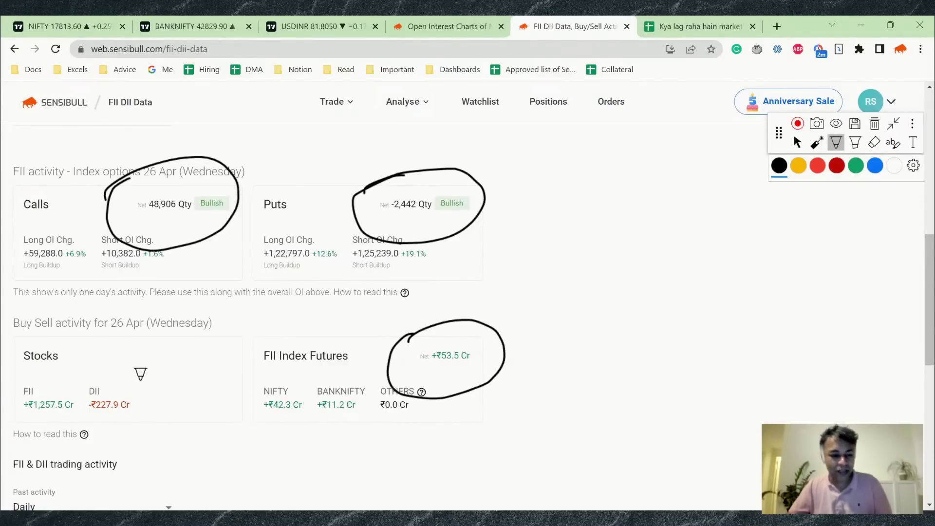
{"action": "mouse_move", "coordinate": [27, 378]}
{"action": "left_mouse_down"}
{"action": "mouse_move", "coordinate": [22, 390]}
{"action": "mouse_move", "coordinate": [80, 426]}
{"action": "mouse_move", "coordinate": [12, 378]}
{"action": "left_mouse_up"}
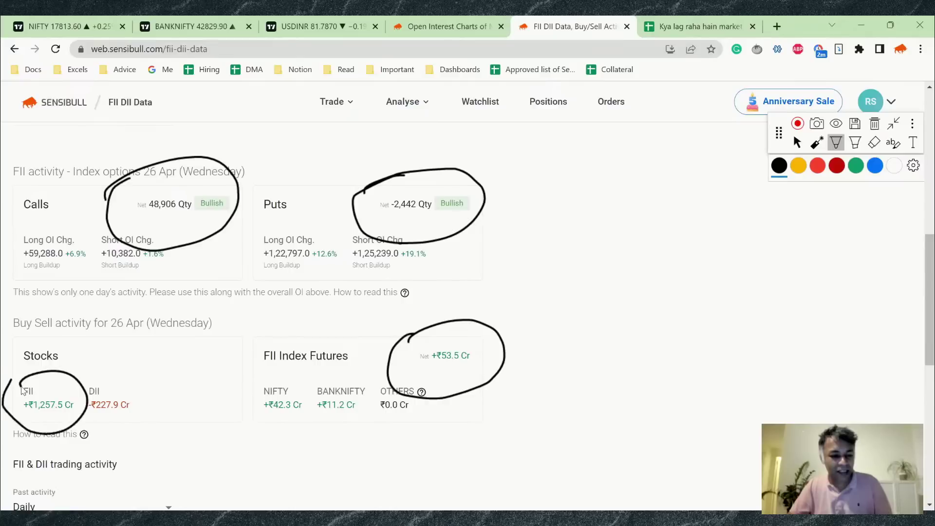
Label the circled figures V.BULLISH, MILD BULLISH, NEUTRAL and BULLISH with arrows
{"action": "mouse_move", "coordinate": [244, 174]}
{"action": "left_mouse_down"}
{"action": "mouse_move", "coordinate": [268, 155]}
{"action": "mouse_move", "coordinate": [267, 176]}
{"action": "mouse_move", "coordinate": [292, 145]}
{"action": "mouse_move", "coordinate": [358, 128]}
{"action": "left_mouse_up"}
{"action": "left_click", "coordinate": [295, 152]}
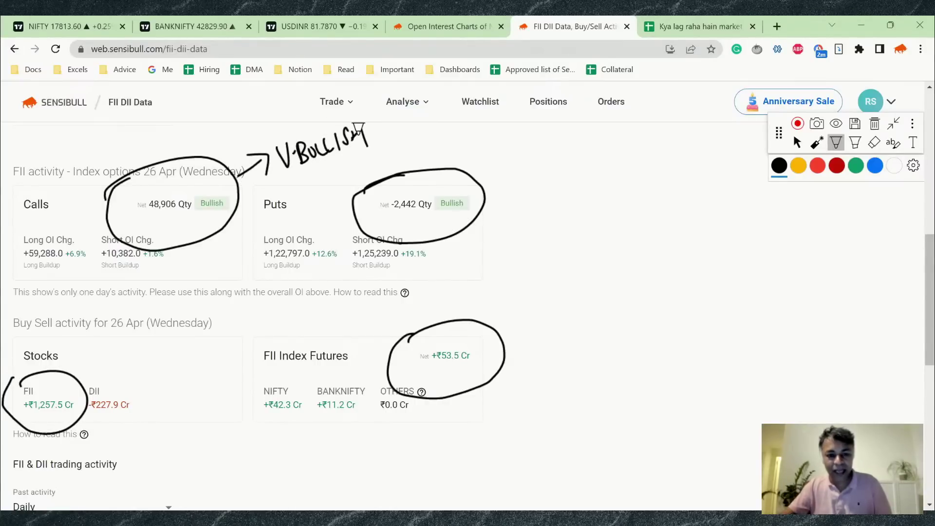
{"action": "mouse_move", "coordinate": [475, 187]}
{"action": "left_mouse_down"}
{"action": "mouse_move", "coordinate": [511, 175]}
{"action": "mouse_move", "coordinate": [508, 186]}
{"action": "left_mouse_up"}
{"action": "mouse_move", "coordinate": [526, 164]}
{"action": "left_mouse_down"}
{"action": "mouse_move", "coordinate": [525, 181]}
{"action": "mouse_move", "coordinate": [538, 163]}
{"action": "mouse_move", "coordinate": [553, 168]}
{"action": "mouse_move", "coordinate": [575, 155]}
{"action": "mouse_move", "coordinate": [602, 173]}
{"action": "mouse_move", "coordinate": [533, 141]}
{"action": "mouse_move", "coordinate": [574, 141]}
{"action": "left_mouse_up"}
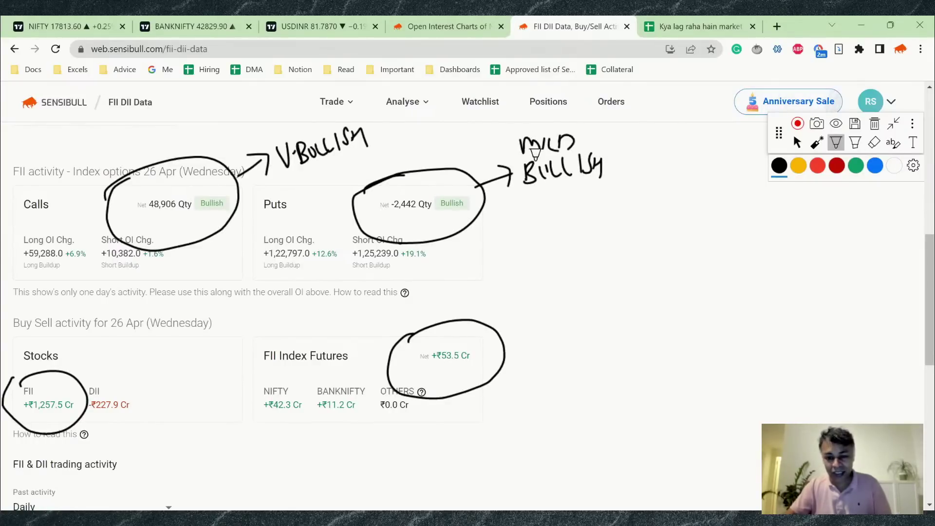
{"action": "mouse_move", "coordinate": [481, 322]}
{"action": "left_mouse_down"}
{"action": "mouse_move", "coordinate": [509, 293]}
{"action": "mouse_move", "coordinate": [556, 289]}
{"action": "mouse_move", "coordinate": [640, 251]}
{"action": "left_mouse_up"}
{"action": "mouse_move", "coordinate": [78, 376]}
{"action": "left_mouse_down"}
{"action": "mouse_move", "coordinate": [141, 328]}
{"action": "mouse_move", "coordinate": [141, 346]}
{"action": "left_mouse_up"}
{"action": "mouse_move", "coordinate": [173, 310]}
{"action": "left_mouse_down"}
{"action": "mouse_move", "coordinate": [178, 322]}
{"action": "mouse_move", "coordinate": [233, 285]}
{"action": "mouse_move", "coordinate": [237, 308]}
{"action": "left_mouse_up"}
{"action": "left_click_drag", "start_coordinate": [249, 287], "coordinate": [251, 309]}
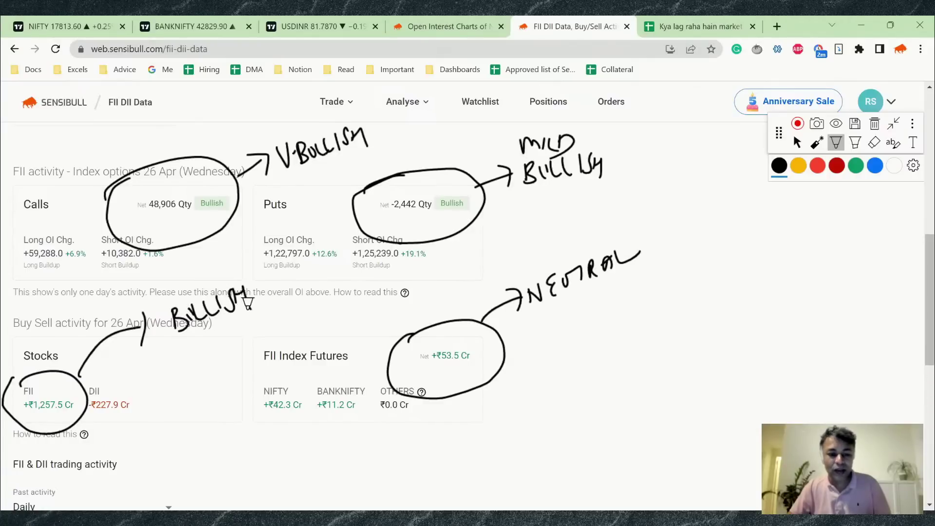
{"action": "left_click_drag", "start_coordinate": [168, 304], "coordinate": [241, 292]}
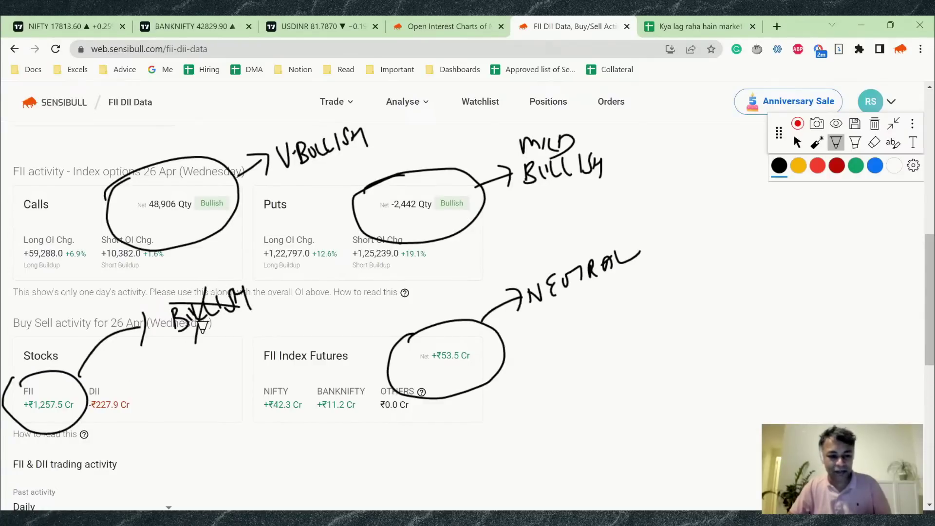
In Sensibull, circle the 26 Apr FII index future OI of -12.8K and draw a rising arrow to it
{"action": "scroll", "coordinate": [203, 327], "scroll_direction": "down", "scroll_amount": 5}
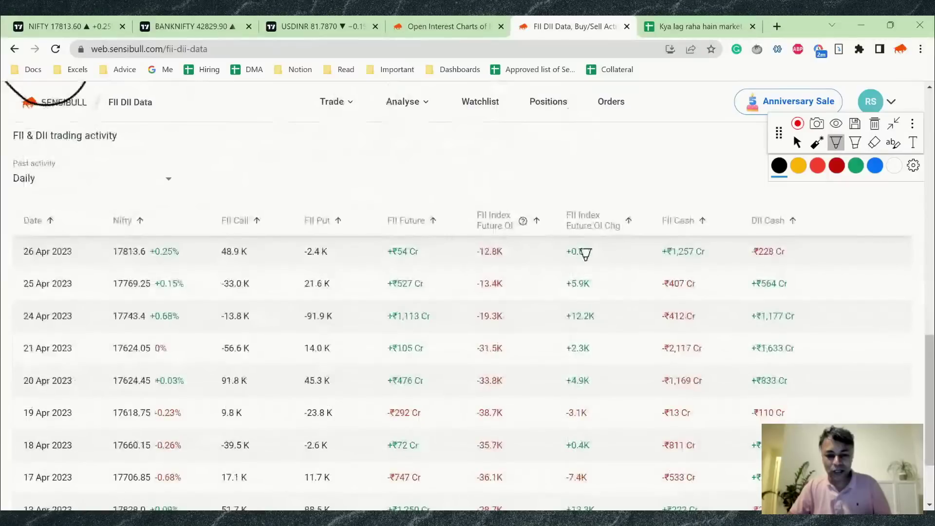
{"action": "mouse_move", "coordinate": [459, 240]}
{"action": "left_mouse_down"}
{"action": "mouse_move", "coordinate": [492, 219]}
{"action": "mouse_move", "coordinate": [514, 264]}
{"action": "mouse_move", "coordinate": [459, 241]}
{"action": "mouse_move", "coordinate": [525, 220]}
{"action": "left_mouse_up"}
{"action": "left_click_drag", "start_coordinate": [463, 245], "coordinate": [476, 237]}
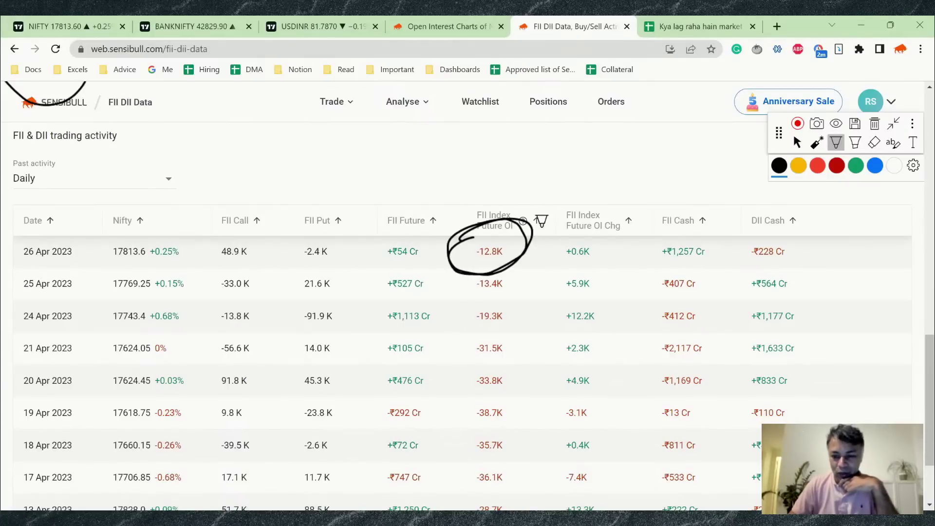
{"action": "left_click_drag", "start_coordinate": [535, 268], "coordinate": [538, 453]}
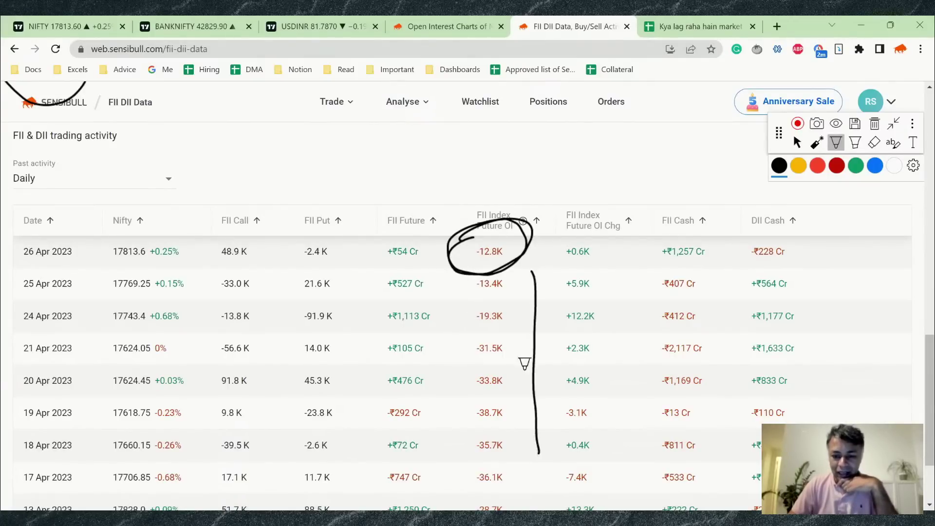
{"action": "left_click_drag", "start_coordinate": [520, 282], "coordinate": [547, 287]}
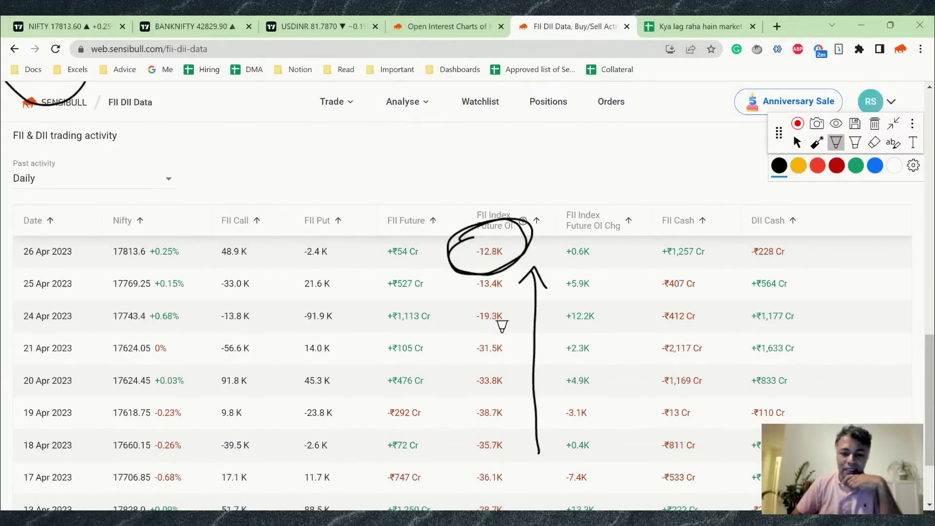
Stop annotating and return to the Kya lag raha hain market sheet
{"action": "scroll", "coordinate": [501, 325], "scroll_direction": "down", "scroll_amount": 2}
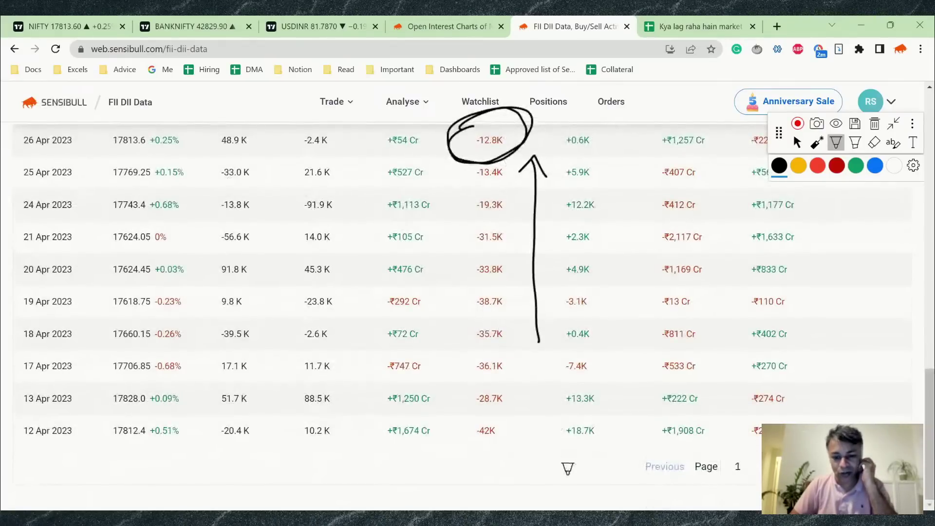
{"action": "scroll", "coordinate": [500, 261], "scroll_direction": "up", "scroll_amount": 3}
{"action": "scroll", "coordinate": [500, 260], "scroll_direction": "up", "scroll_amount": 7}
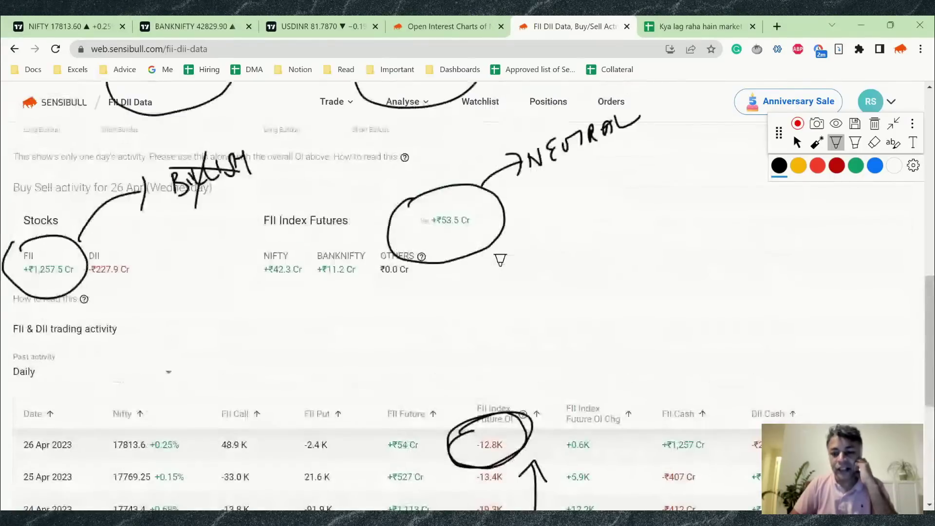
{"action": "left_click", "coordinate": [797, 143]}
{"action": "left_click", "coordinate": [685, 27]}
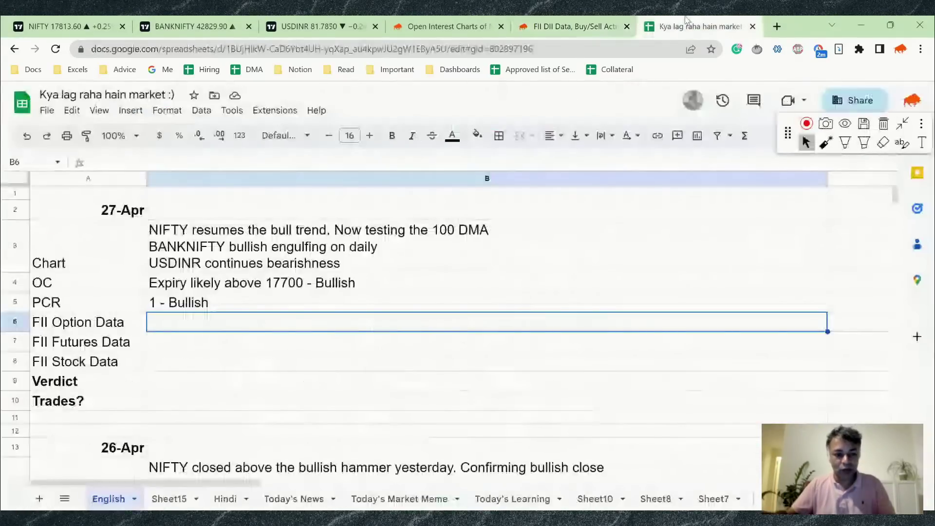
Enter FII options '50k calls buy, 2k puts sell - Bullish', futures 'Neutral', stocks '1000 Cr buy - Bullish'
{"action": "type", "text": "50k"}
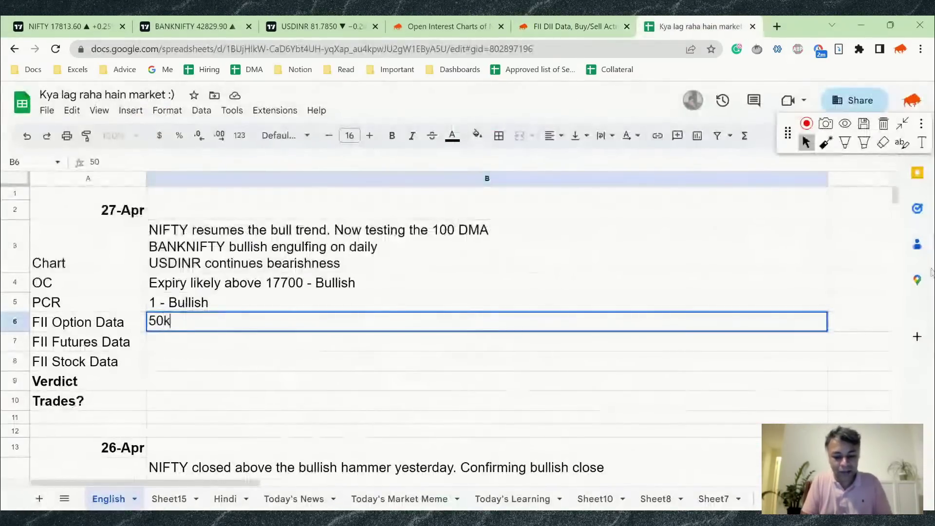
{"action": "type", "text": " calls but "}
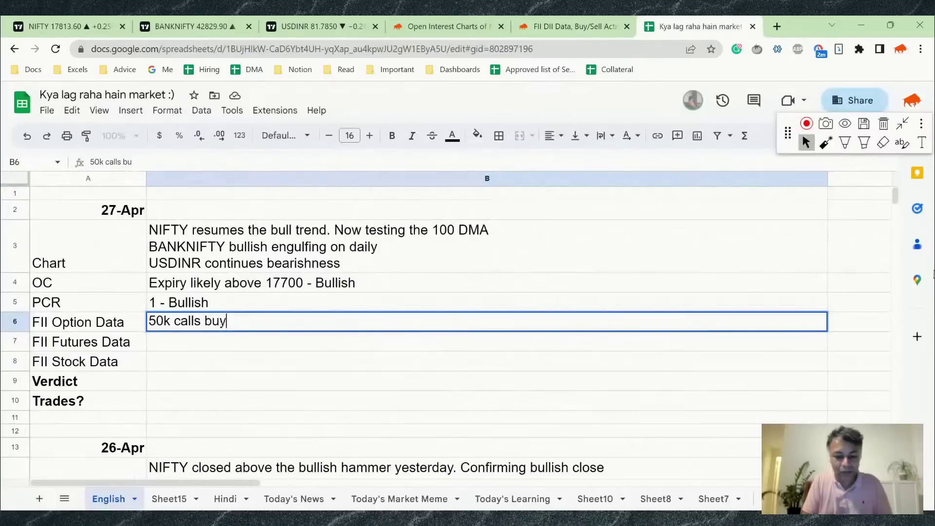
{"action": "type", "text": ", 2k puts sell"}
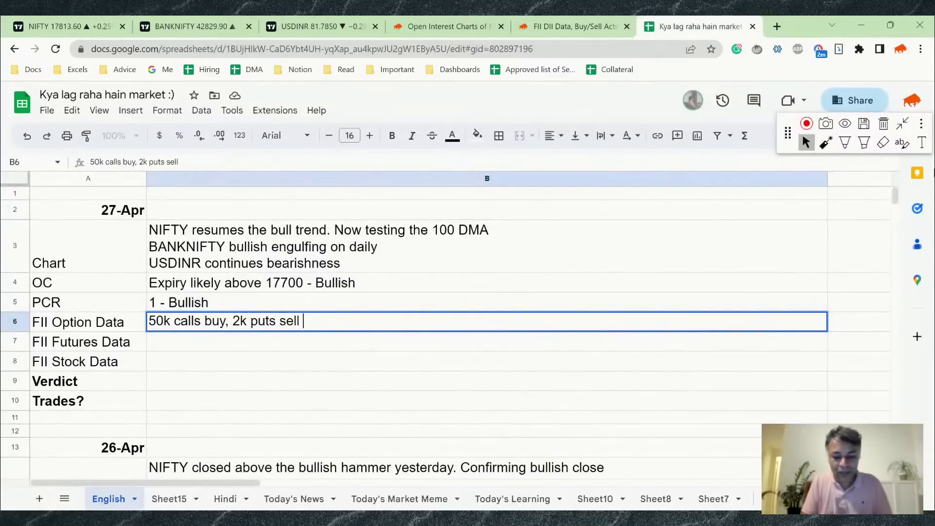
{"action": "type", "text": " - Bullish"}
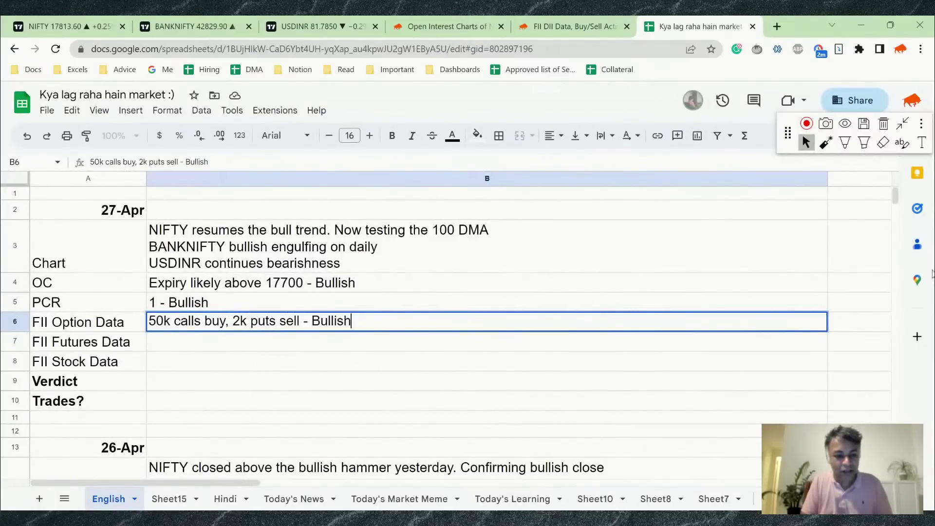
{"action": "key", "text": "Return"}
{"action": "type", "text": "Neutral"}
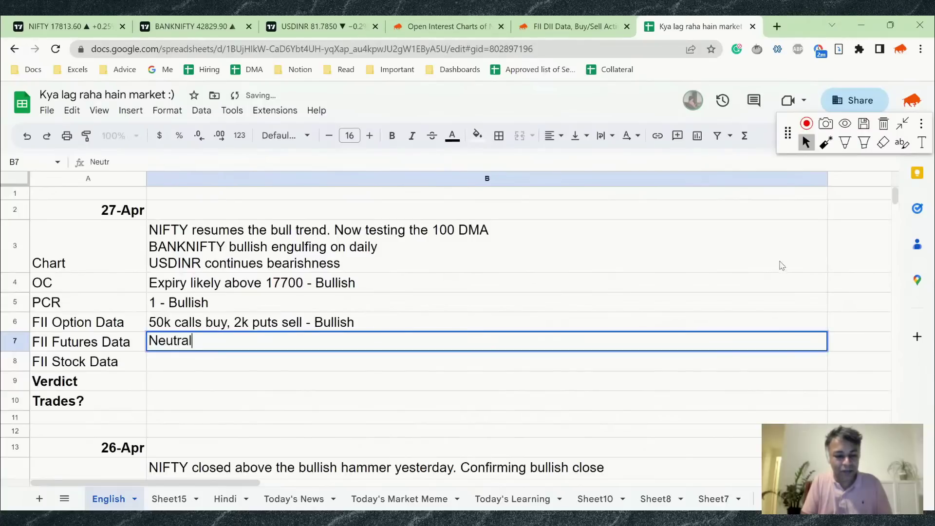
{"action": "key", "text": "Return"}
{"action": "type", "text": "1000 Cr"}
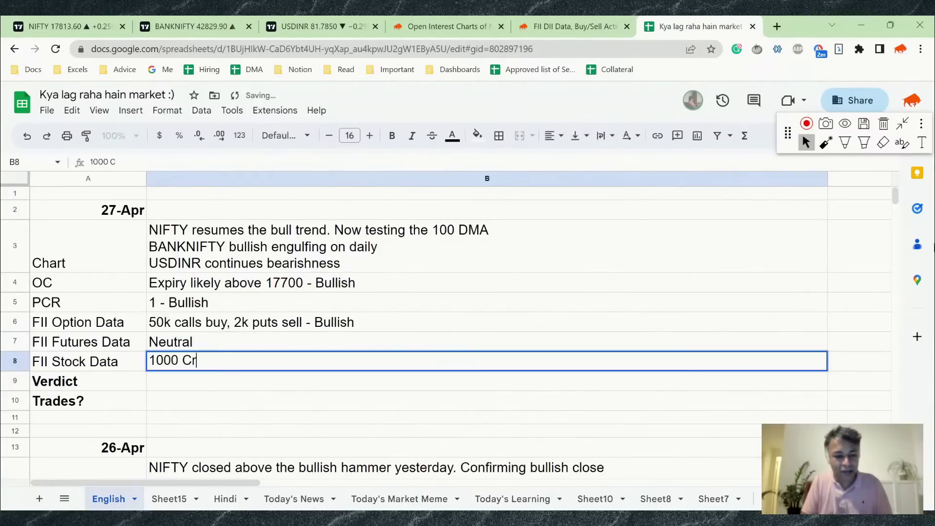
{"action": "type", "text": " buy 0"}
{"action": "key", "text": "BackSpace"}
{"action": "type", "text": "0"}
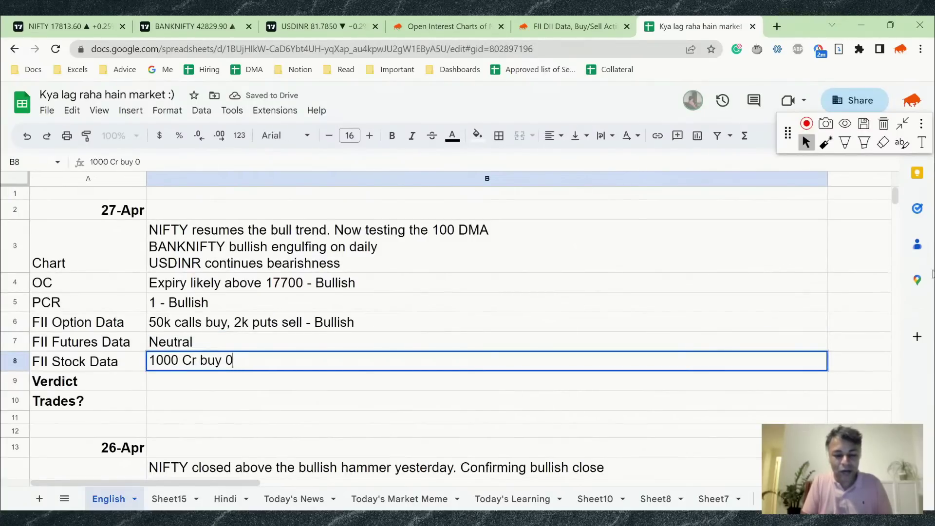
{"action": "type", "text": " Cr buy - Bullish"}
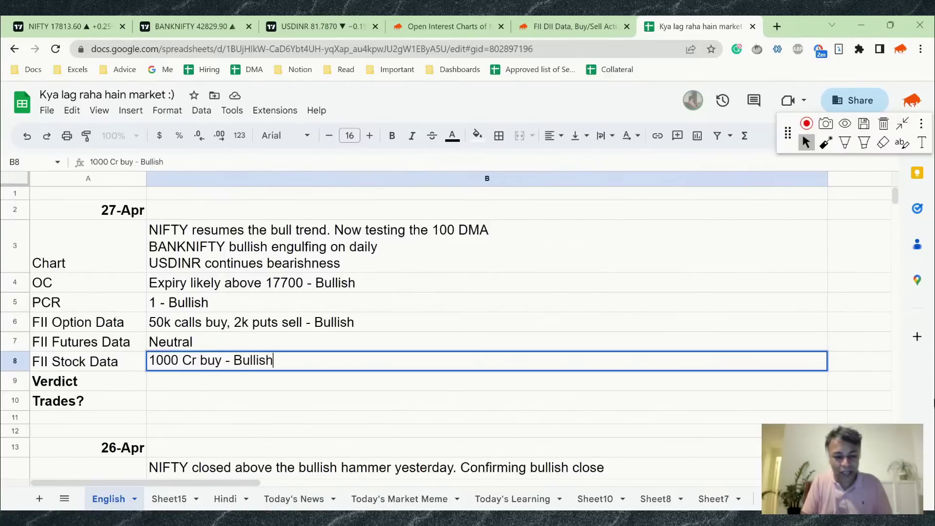
{"action": "key", "text": "Return"}
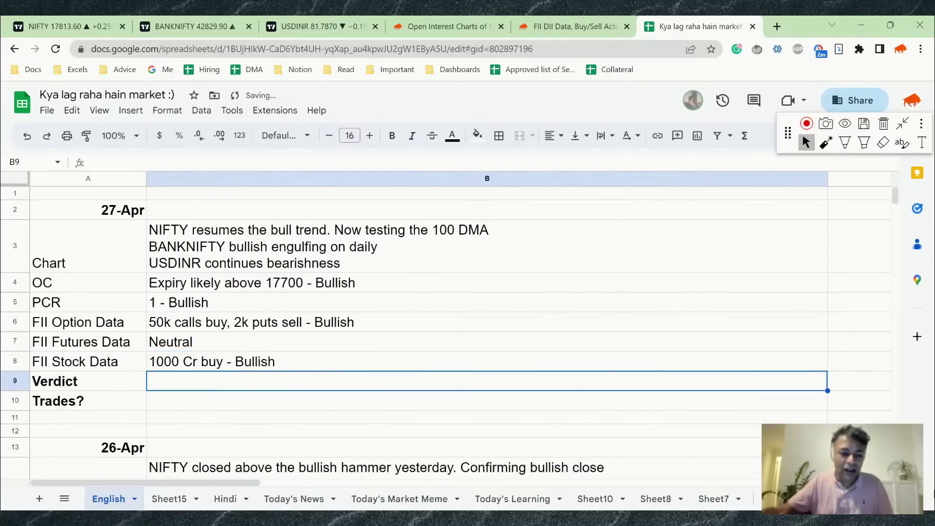
Set the 27-Apr Verdict to 'Stay long. Likely to test 18000'
{"action": "type", "text": "S"}
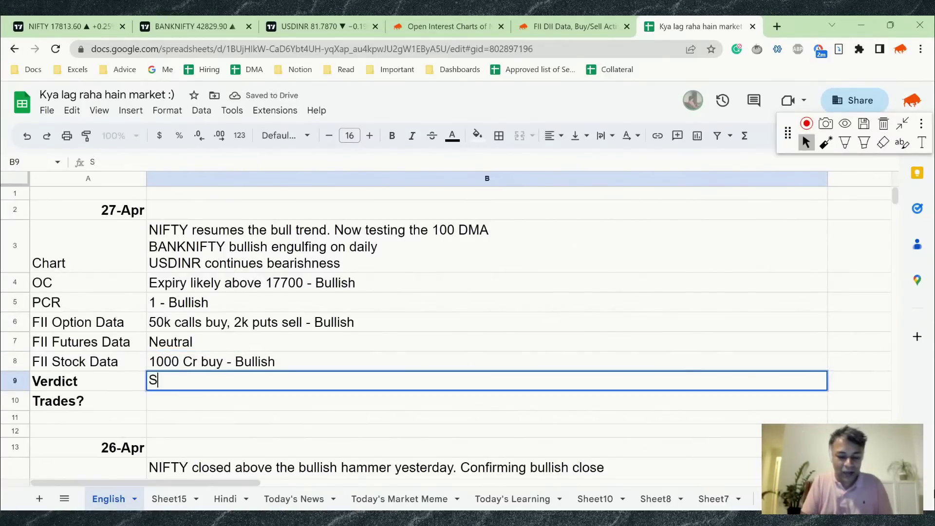
{"action": "type", "text": "tay long. Likel"}
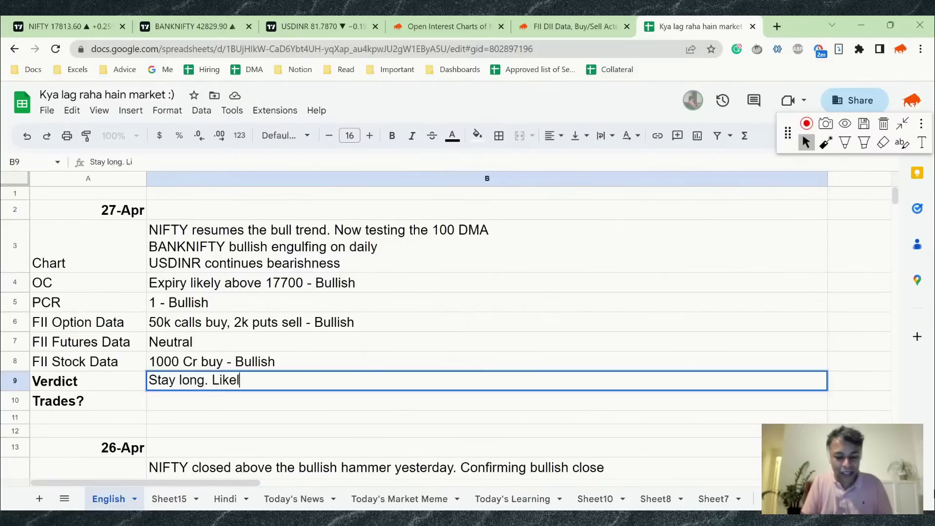
{"action": "type", "text": "y to test 1"}
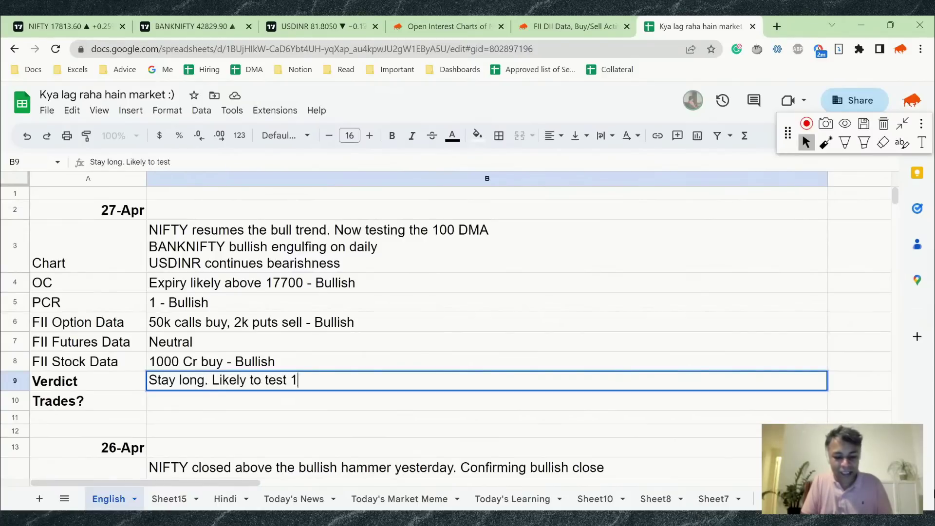
{"action": "type", "text": "7950-"}
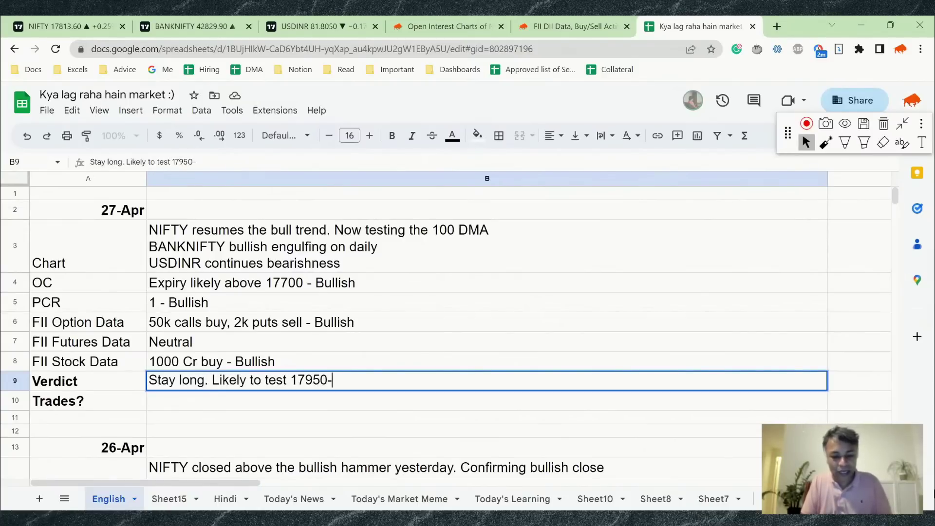
{"action": "key", "text": "BackSpace"}
{"action": "key", "text": "BackSpace"}
{"action": "key", "text": "BackSpace"}
{"action": "key", "text": "BackSpace"}
{"action": "key", "text": "BackSpace"}
{"action": "key", "text": "BackSpace"}
{"action": "key", "text": "BackSpace"}
{"action": "key", "text": "BackSpace"}
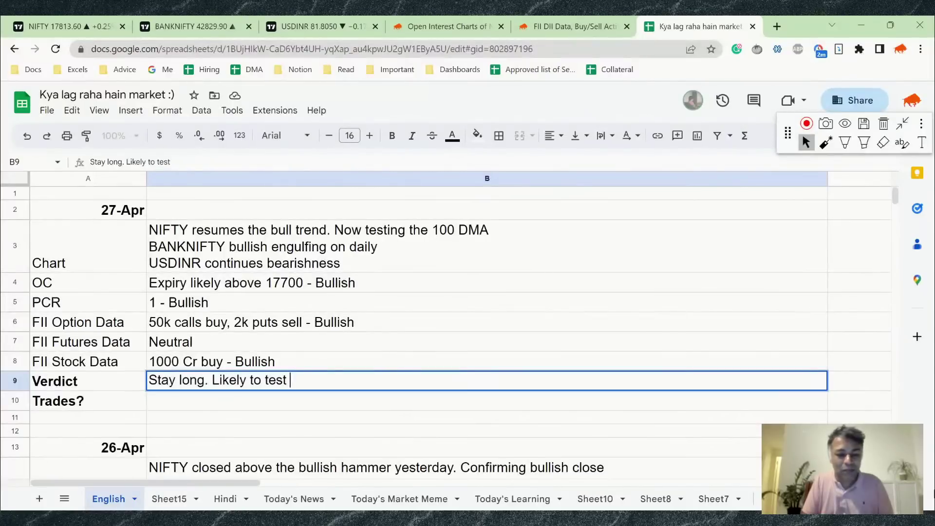
{"action": "type", "text": "18000+"}
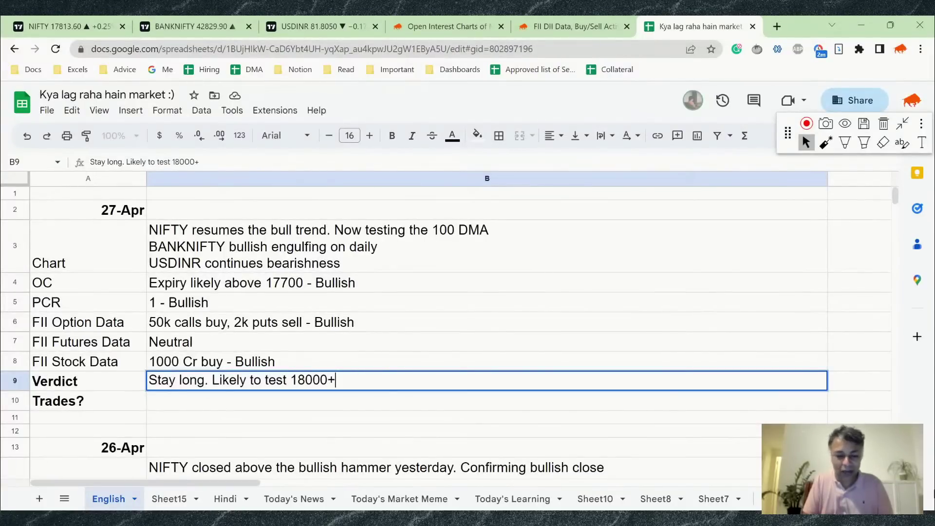
{"action": "key", "text": "Return"}
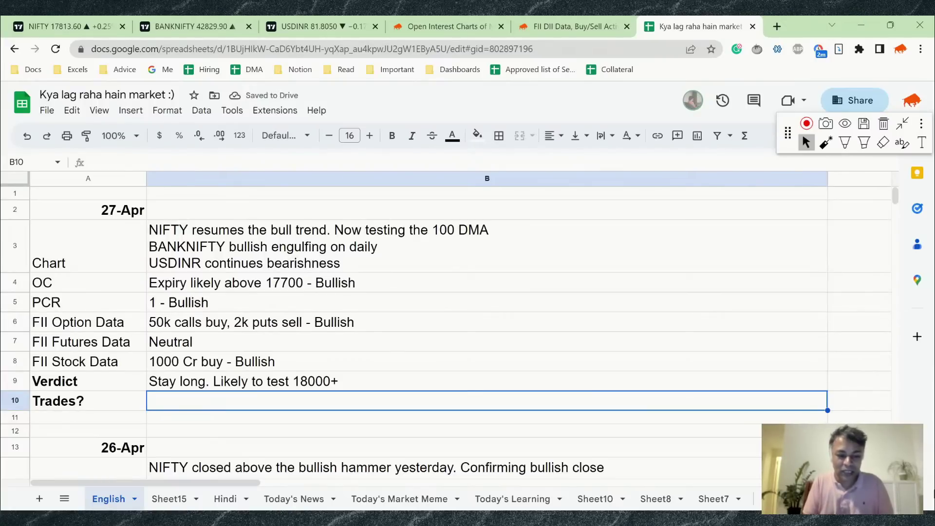
Enter the Trades? note 'Hold on to anything you pick up in long'
{"action": "type", "text": "H"}
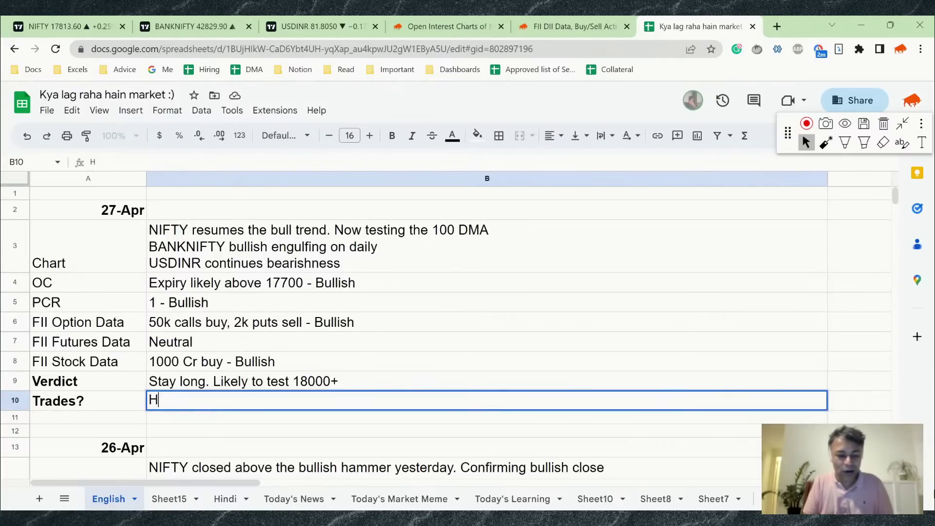
{"action": "type", "text": "old on to anyth"}
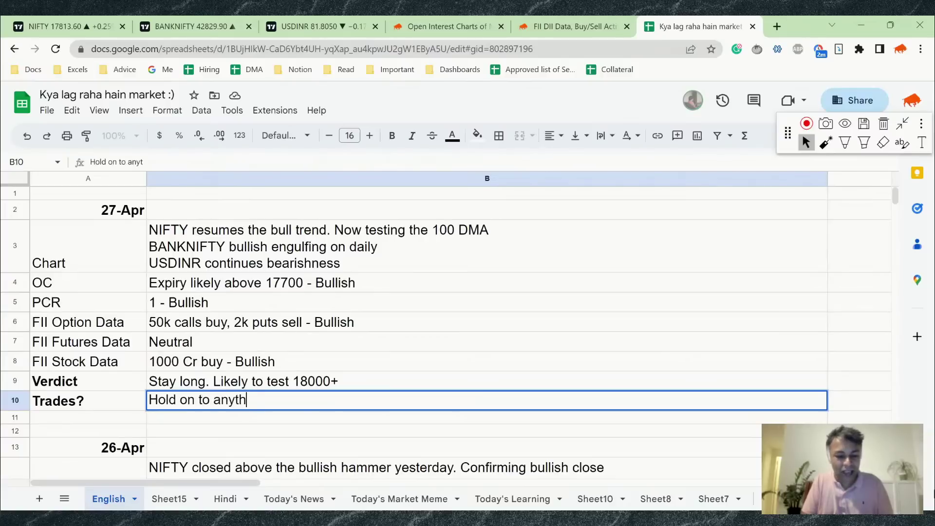
{"action": "type", "text": "ing you pick u"}
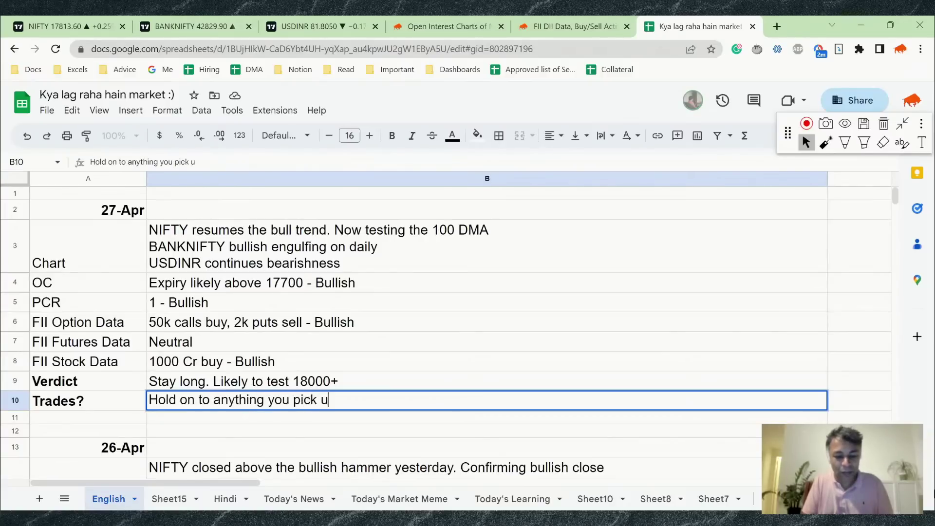
{"action": "type", "text": "p anywhere"}
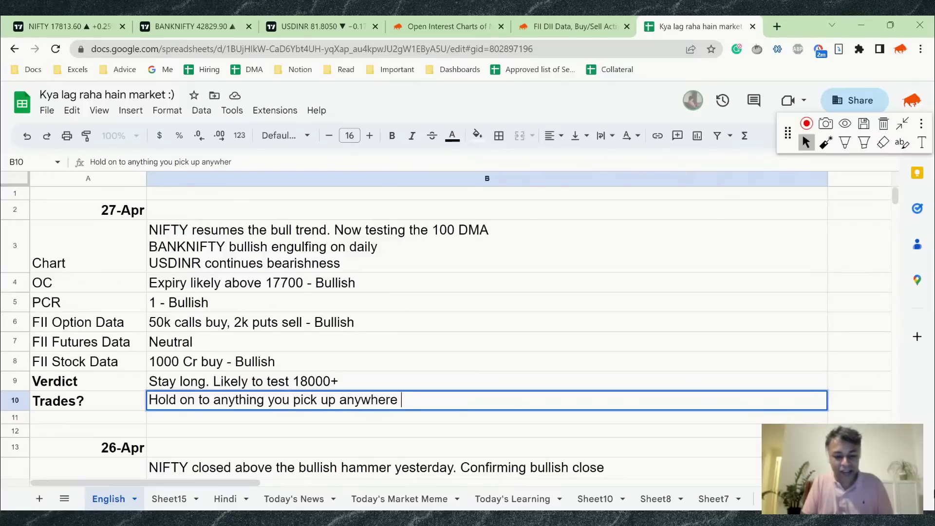
{"action": "key", "text": "ctrl+BackSpace"}
{"action": "key", "text": "ctrl+BackSpace"}
{"action": "type", "text": "up in l"}
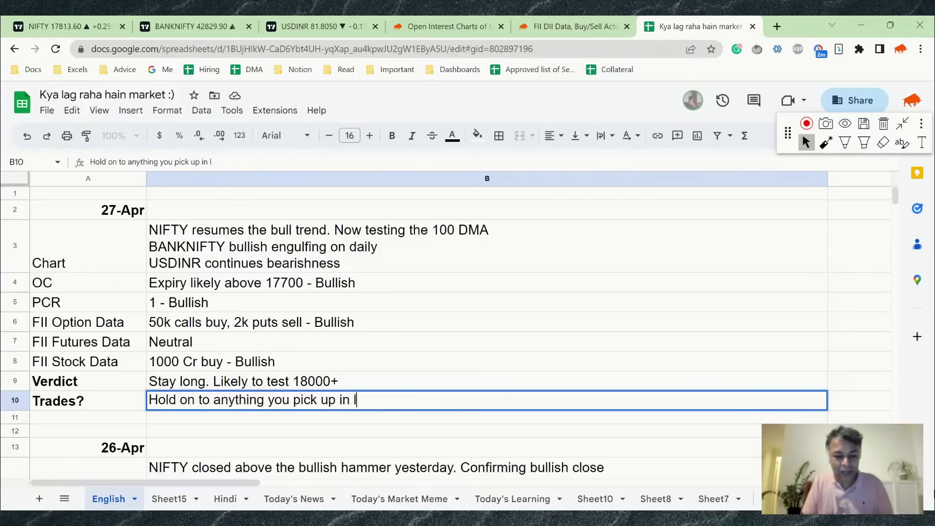
{"action": "type", "text": "ong since last "}
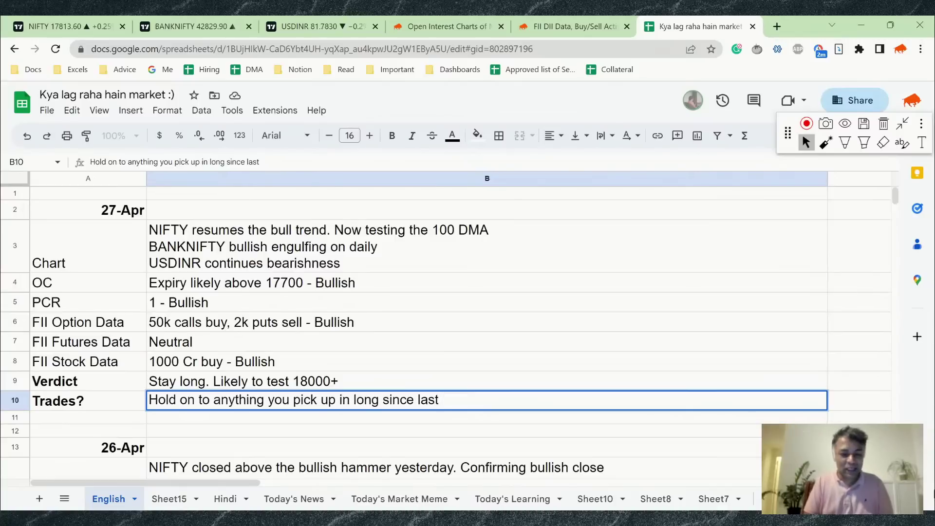
{"action": "type", "text": "Fri"}
{"action": "key", "text": "ctrl+BackSpace"}
{"action": "key", "text": "ctrl+BackSpace"}
{"action": "key", "text": "ctrl+BackSpace"}
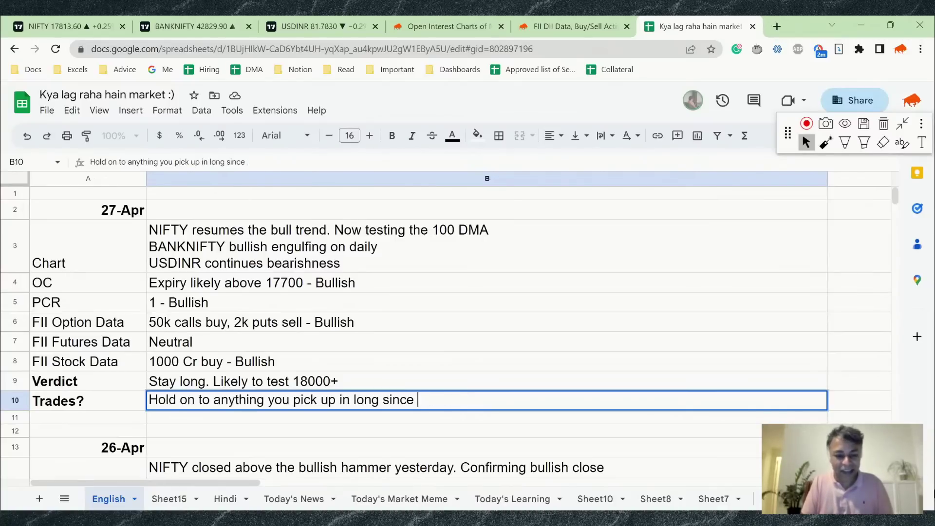
{"action": "key", "text": "Return"}
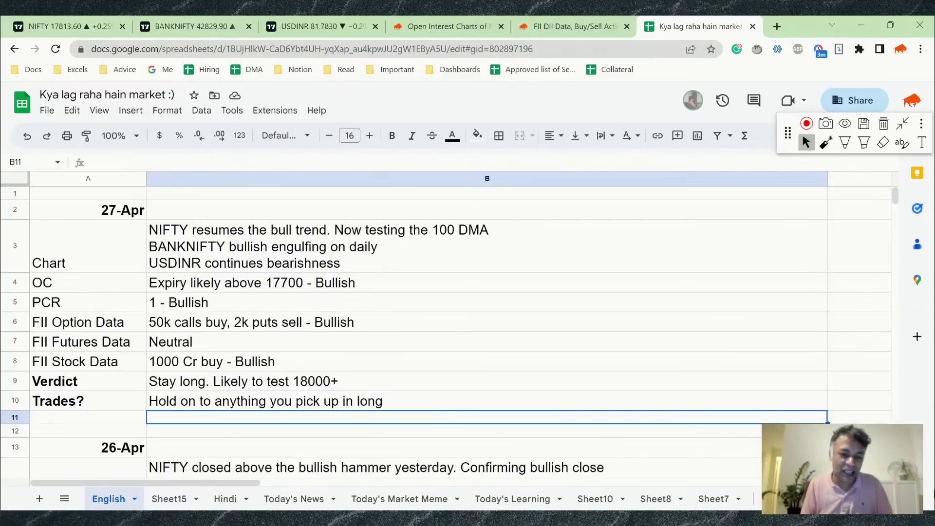
Rewrite the trades note to hold all longs and initiate next-expiry longs till NIFTY reaches 18000
{"action": "left_click", "coordinate": [265, 401]}
{"action": "key", "text": "Return"}
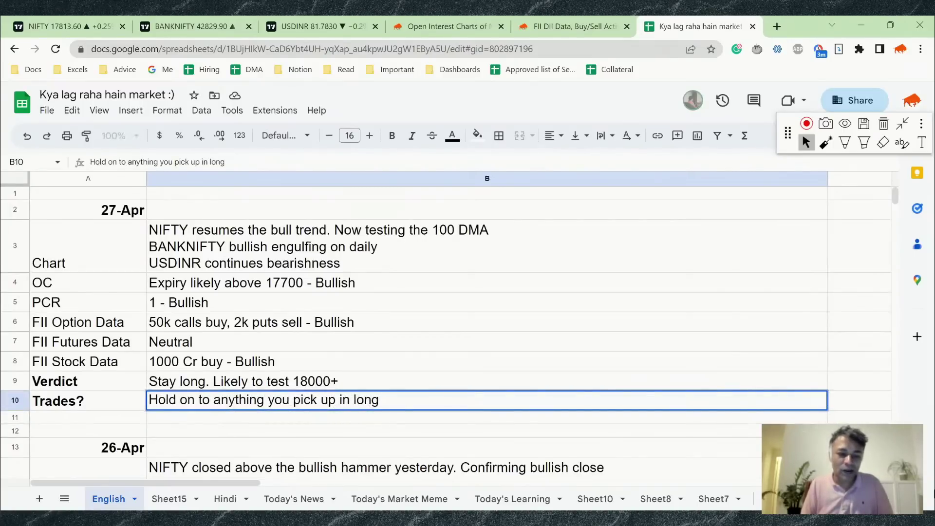
{"action": "key", "text": "ctrl+shift+Left"}
{"action": "key", "text": "ctrl+shift+Left"}
{"action": "key", "text": "ctrl+shift+Left"}
{"action": "key", "text": "ctrl+shift+Left"}
{"action": "key", "text": "ctrl+shift+Left"}
{"action": "key", "text": "ctrl+shift+Left"}
{"action": "key", "text": "ctrl+shift+Left"}
{"action": "type", "text": "to all t"}
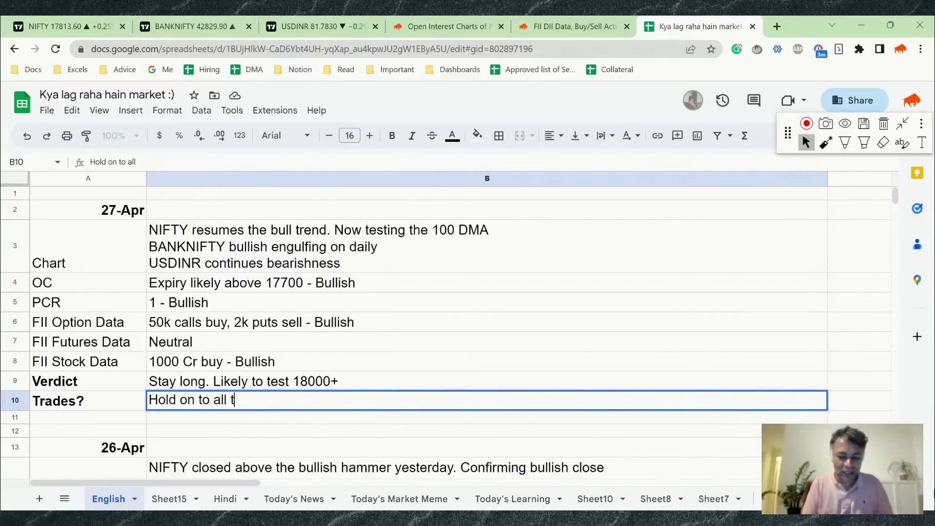
{"action": "type", "text": "he longs. And in"}
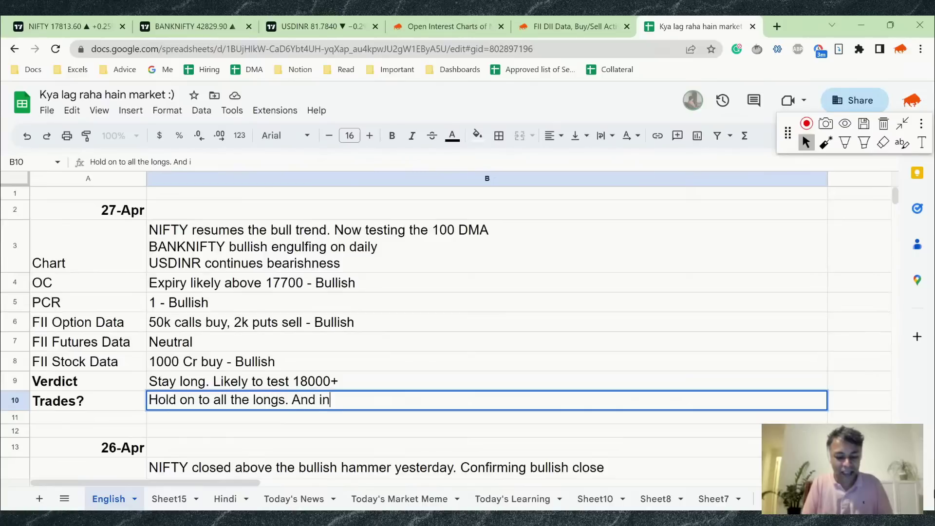
{"action": "type", "text": "itiate longs fo"}
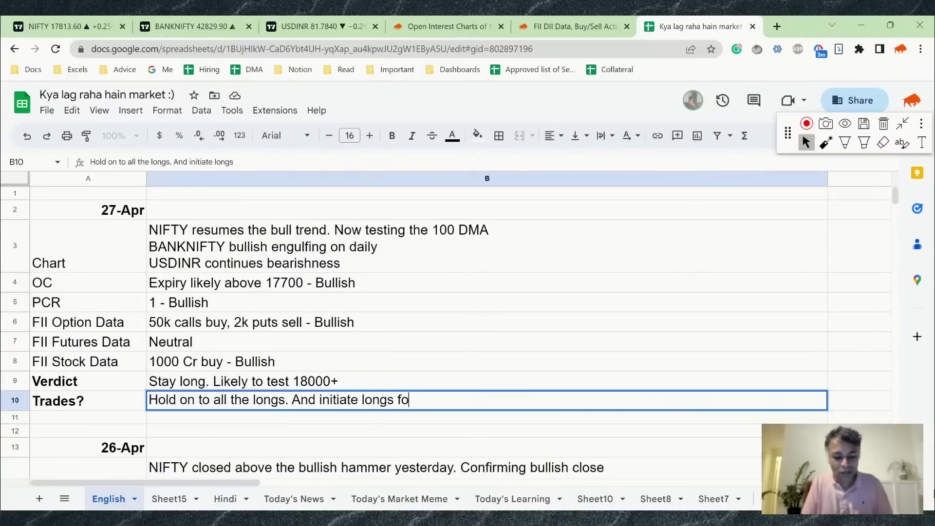
{"action": "type", "text": "r next expiry"}
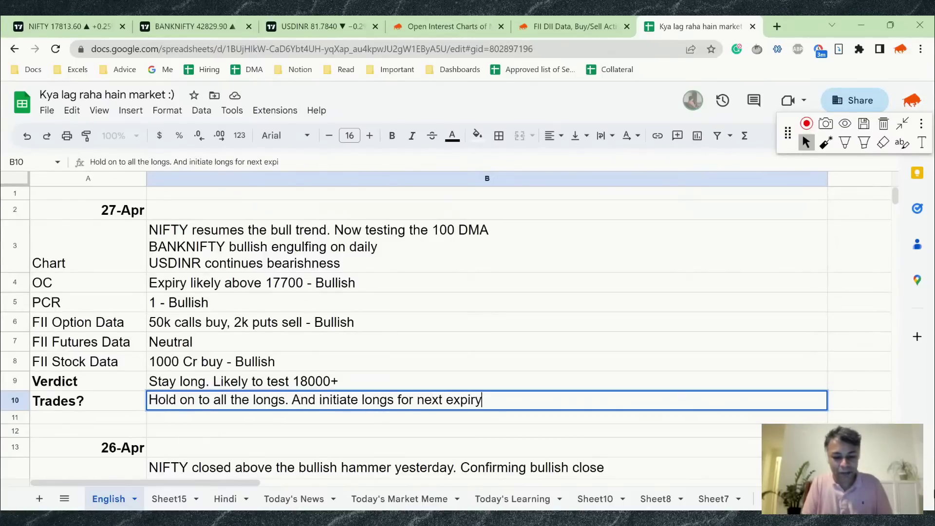
{"action": "type", "text": " till NI"}
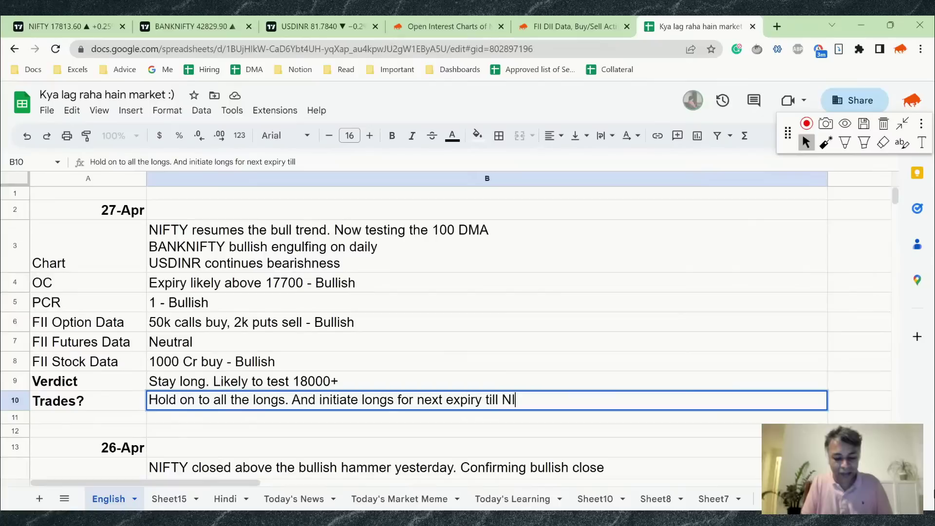
{"action": "type", "text": "FTY reches 17"}
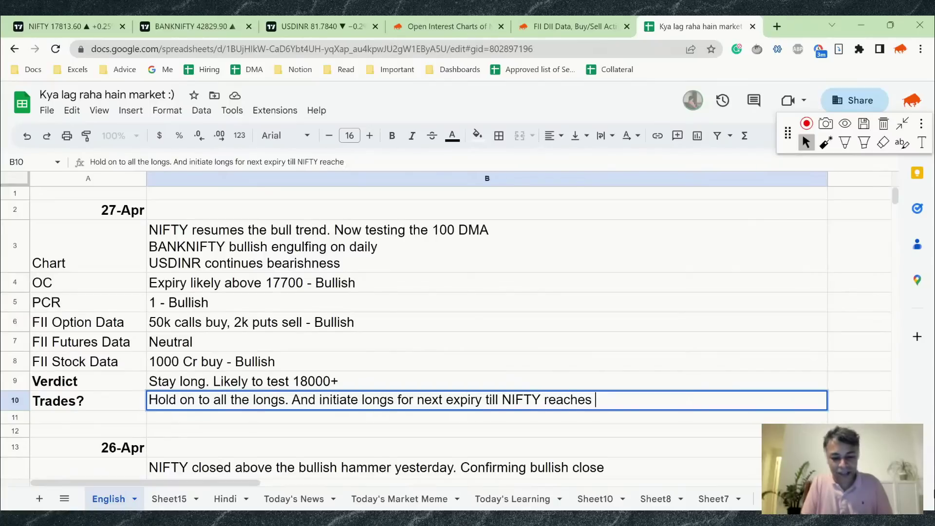
{"action": "key", "text": "BackSpace"}
{"action": "type", "text": "8000."}
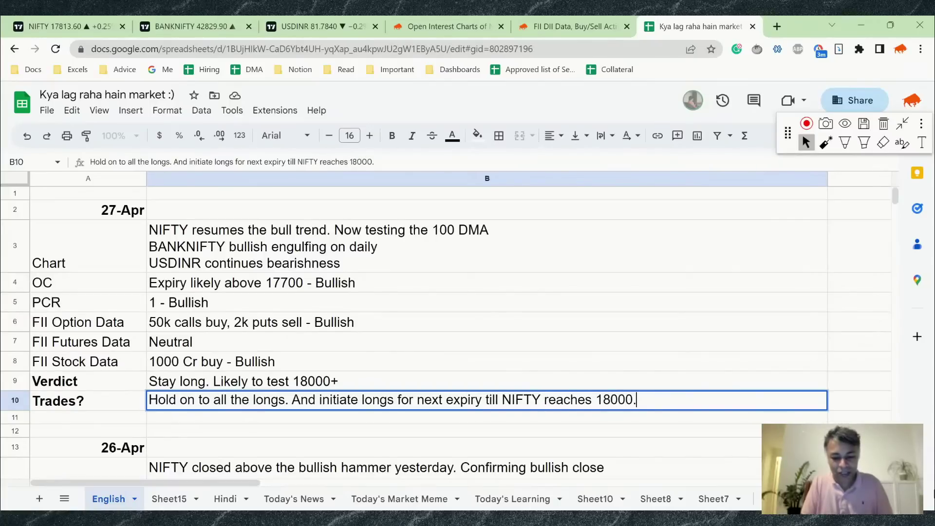
{"action": "type", "text": " SL below "}
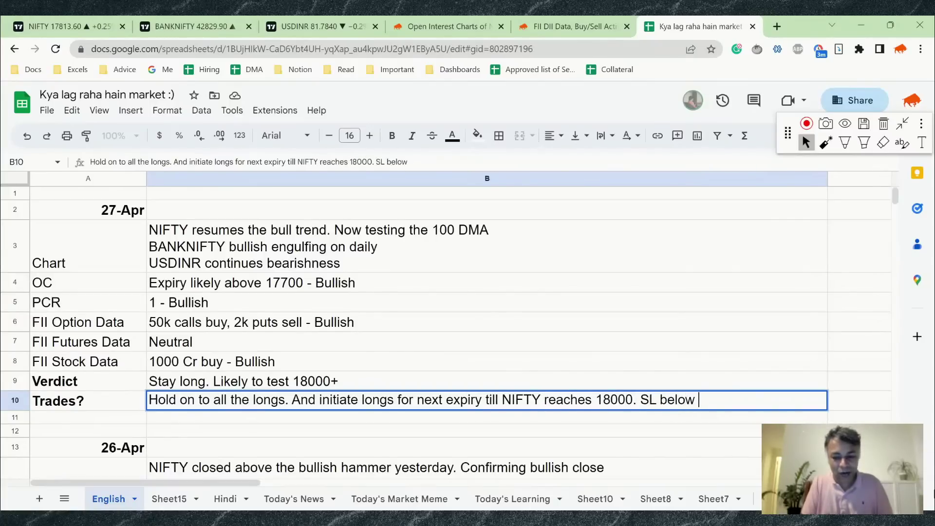
{"action": "type", "text": "17700"}
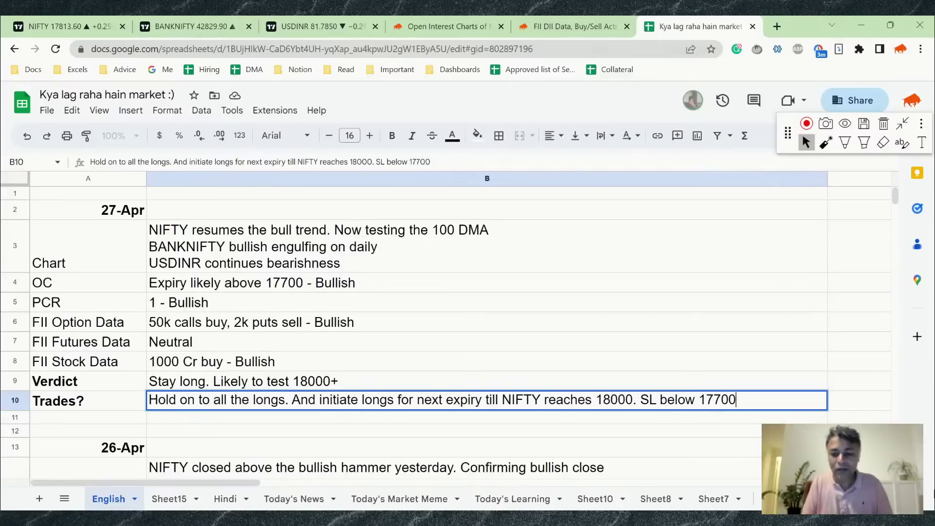
{"action": "key", "text": "alt+Return"}
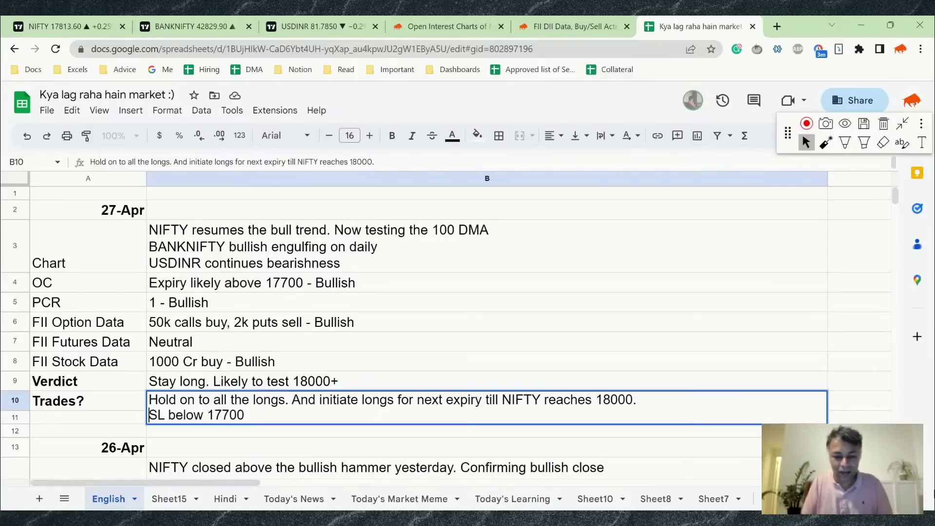
Make the note's second line read 'View questionable if NIFTY goes below 17700'
{"action": "key", "text": "ctrl+shift+Right"}
{"action": "key", "text": "ctrl+shift+Right"}
{"action": "key", "text": "ctrl+shift+Right"}
{"action": "key", "text": "ctrl+shift+Left"}
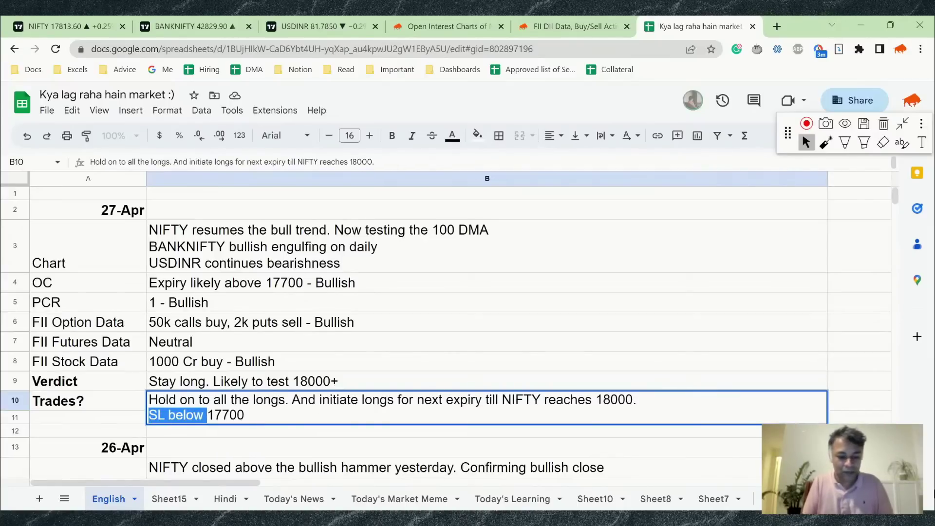
{"action": "key", "text": "BackSpace"}
{"action": "type", "text": "iew"}
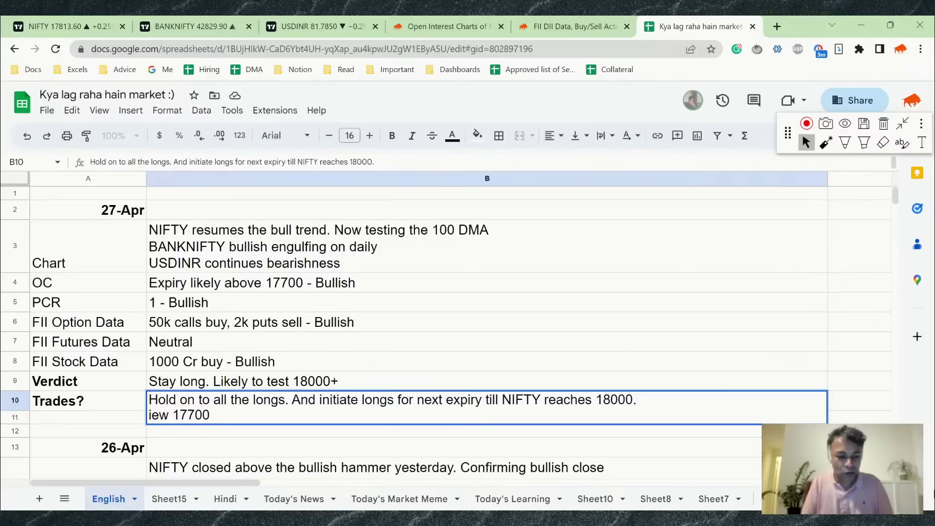
{"action": "key", "text": "BackSpace"}
{"action": "key", "text": "BackSpace"}
{"action": "key", "text": "BackSpace"}
{"action": "key", "text": "BackSpace"}
{"action": "type", "text": "View "}
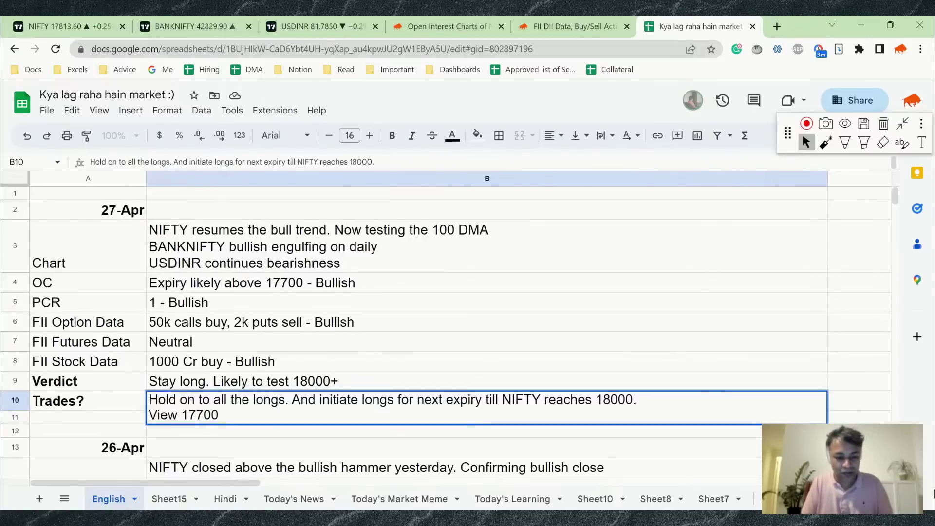
{"action": "type", "text": "quest"}
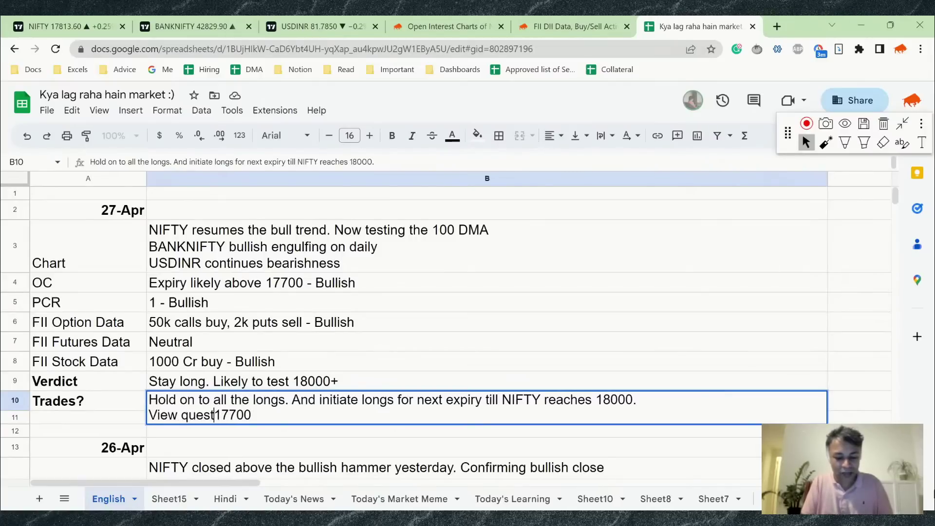
{"action": "type", "text": "ionable "}
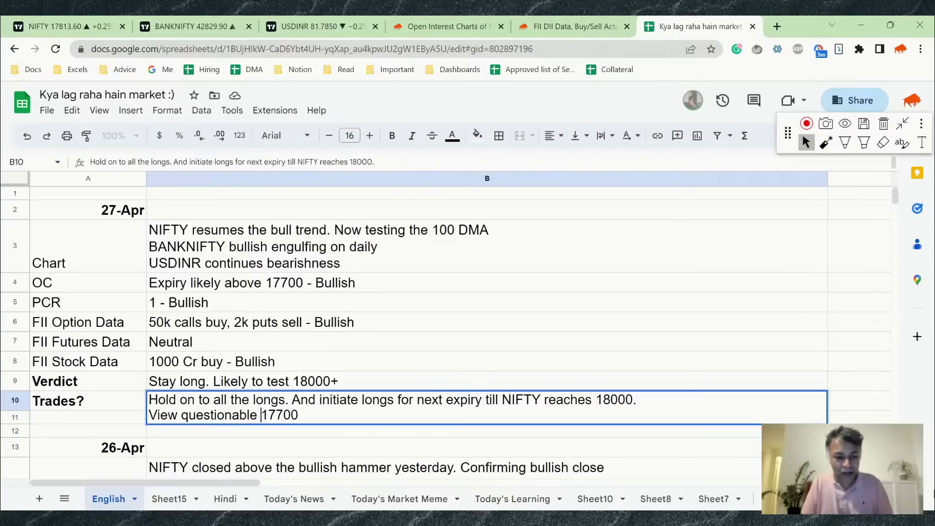
{"action": "type", "text": "if NIFTY goes "}
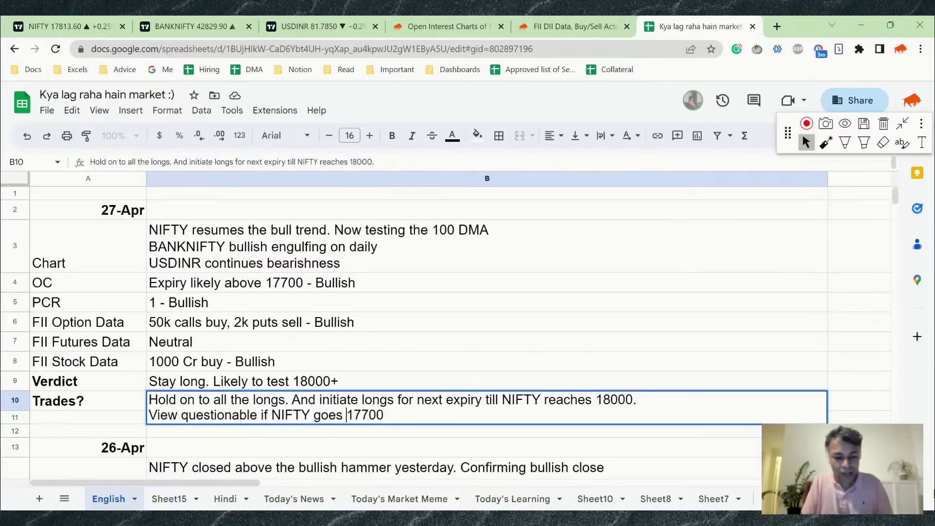
{"action": "type", "text": "below"}
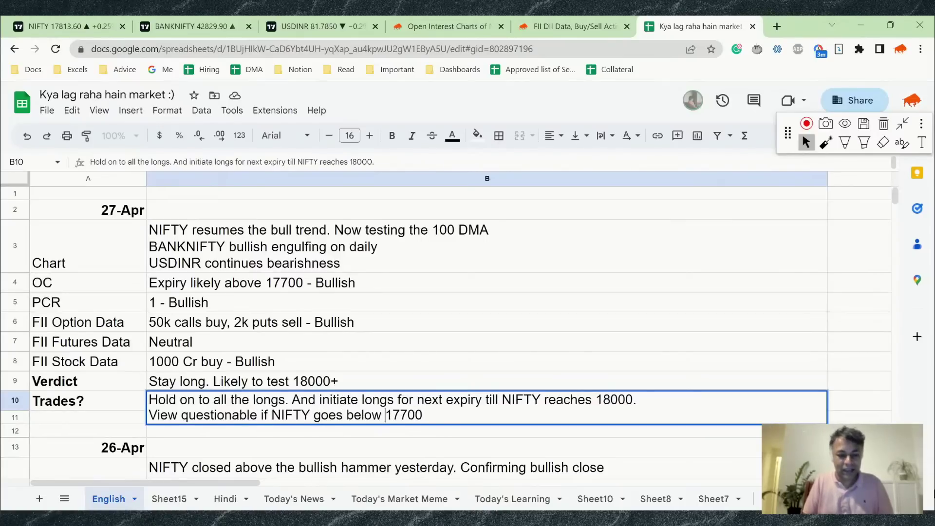
{"action": "key", "text": "Return"}
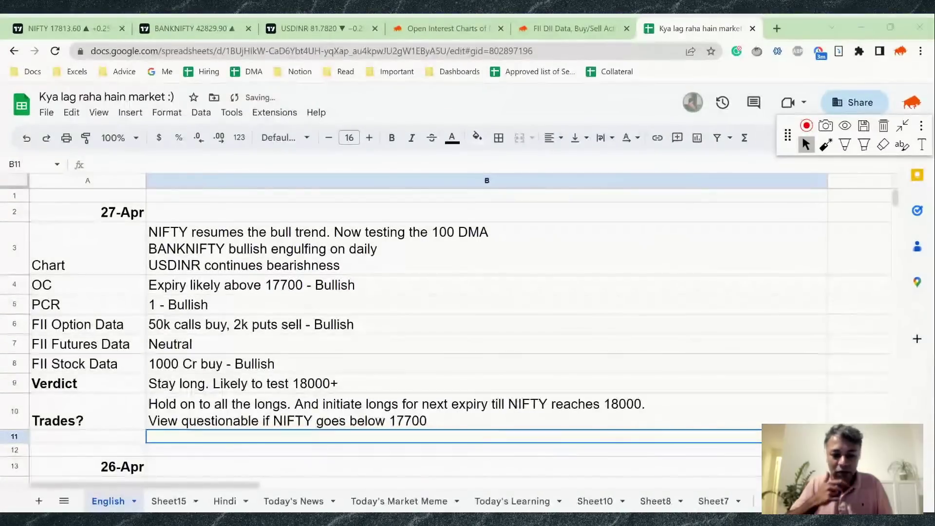